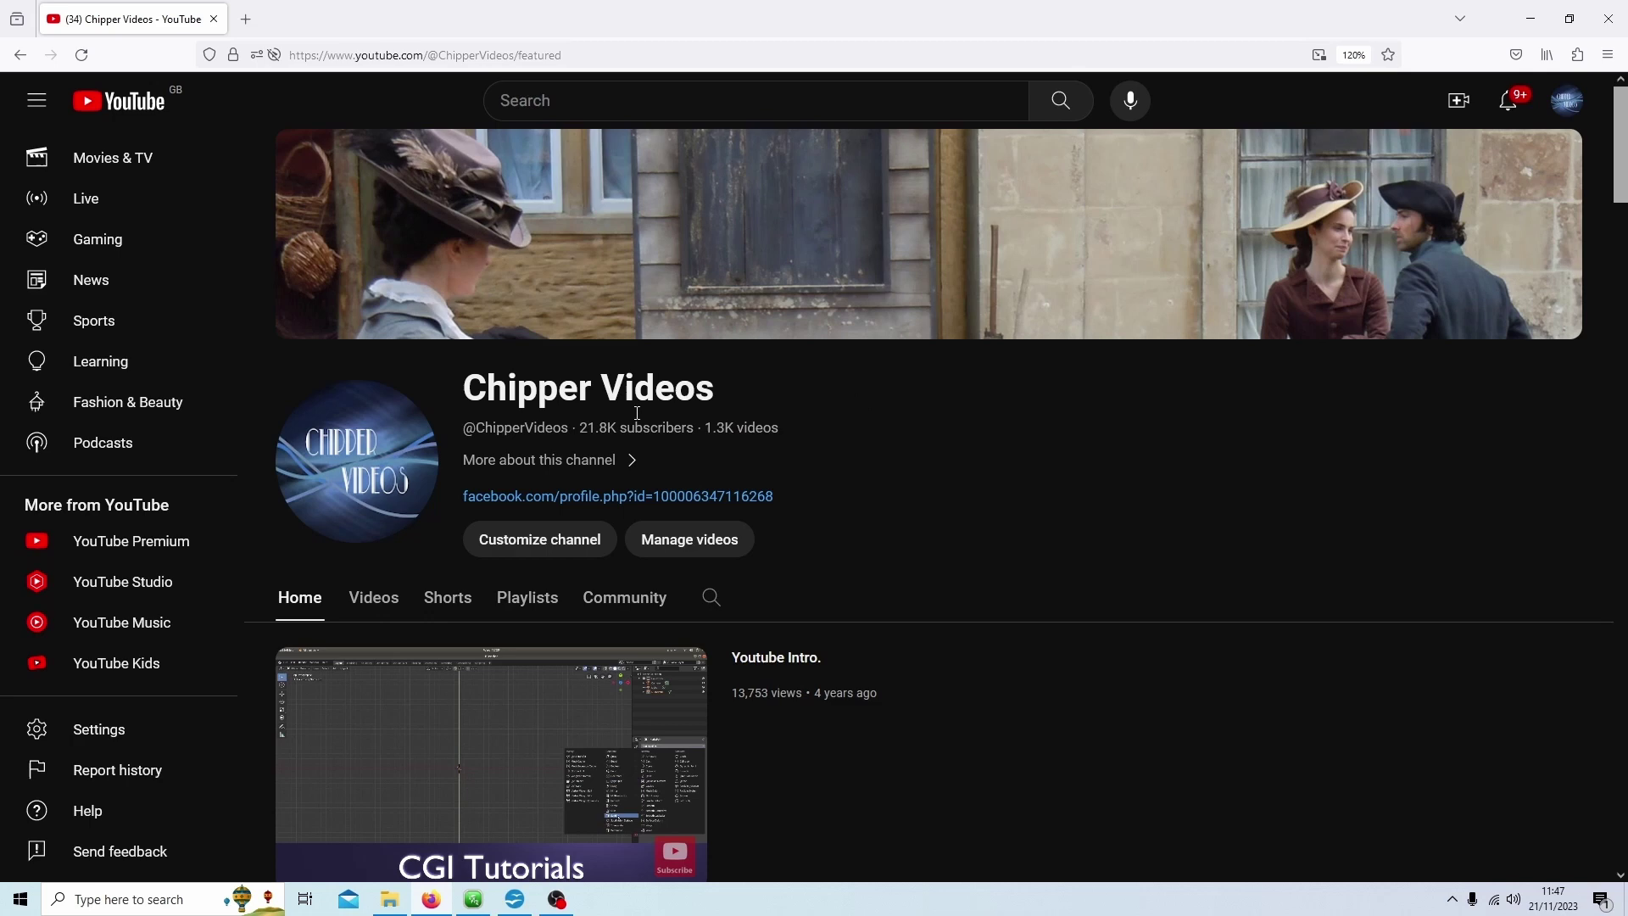
Open the full Olive: Video Editing playlist from the channel's Playlists page.
click(530, 604)
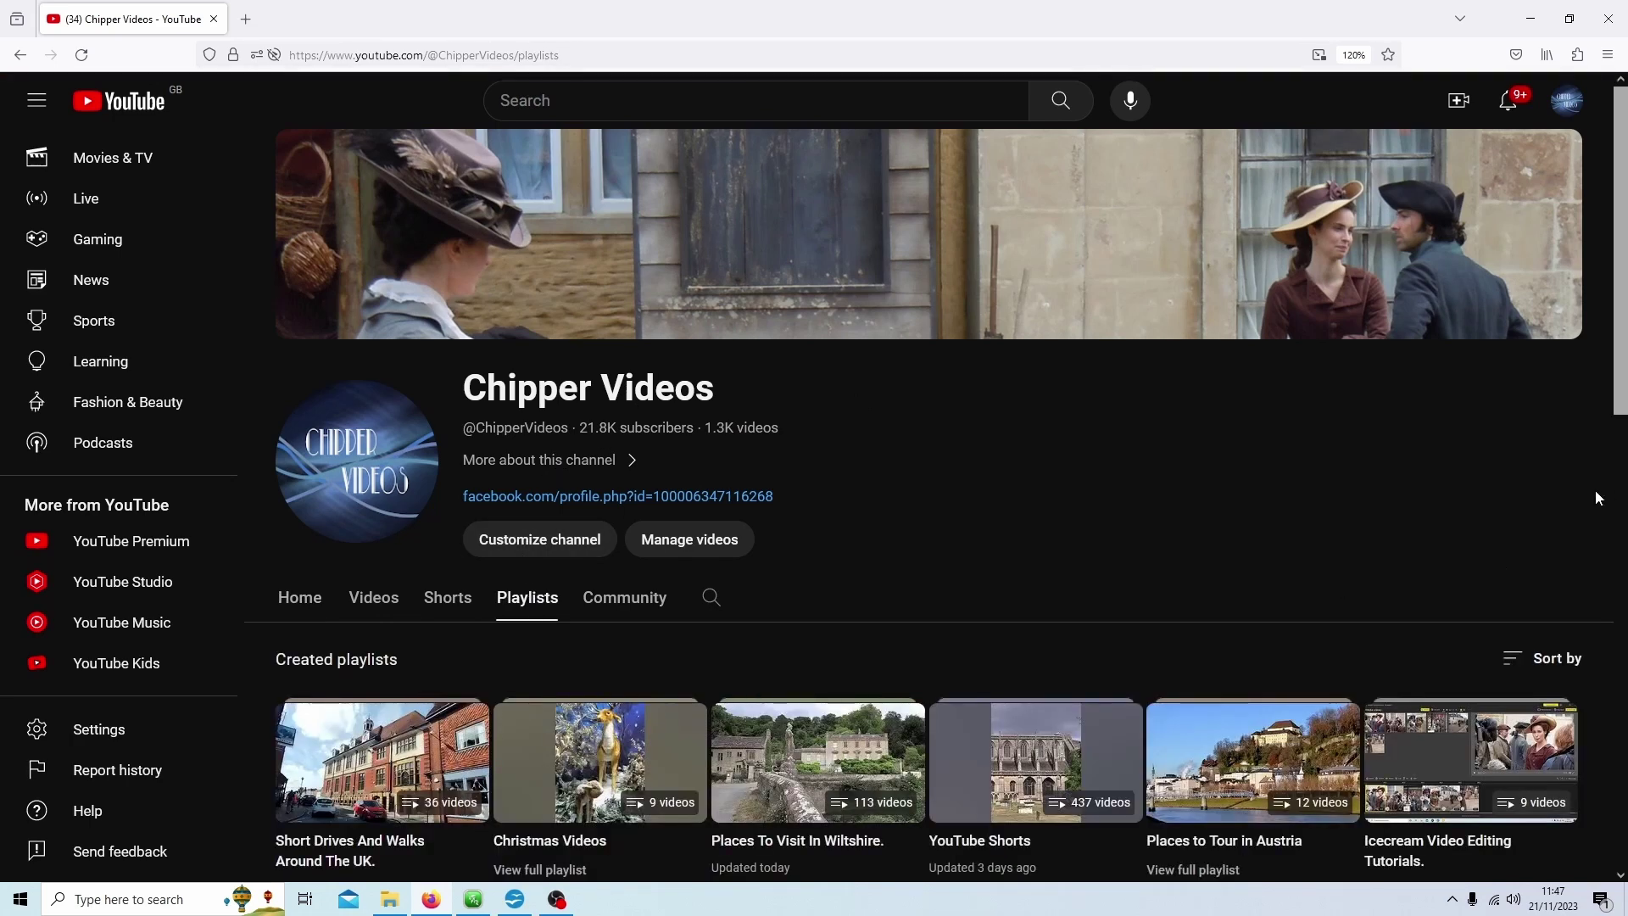
scroll(1594, 492, down, 5)
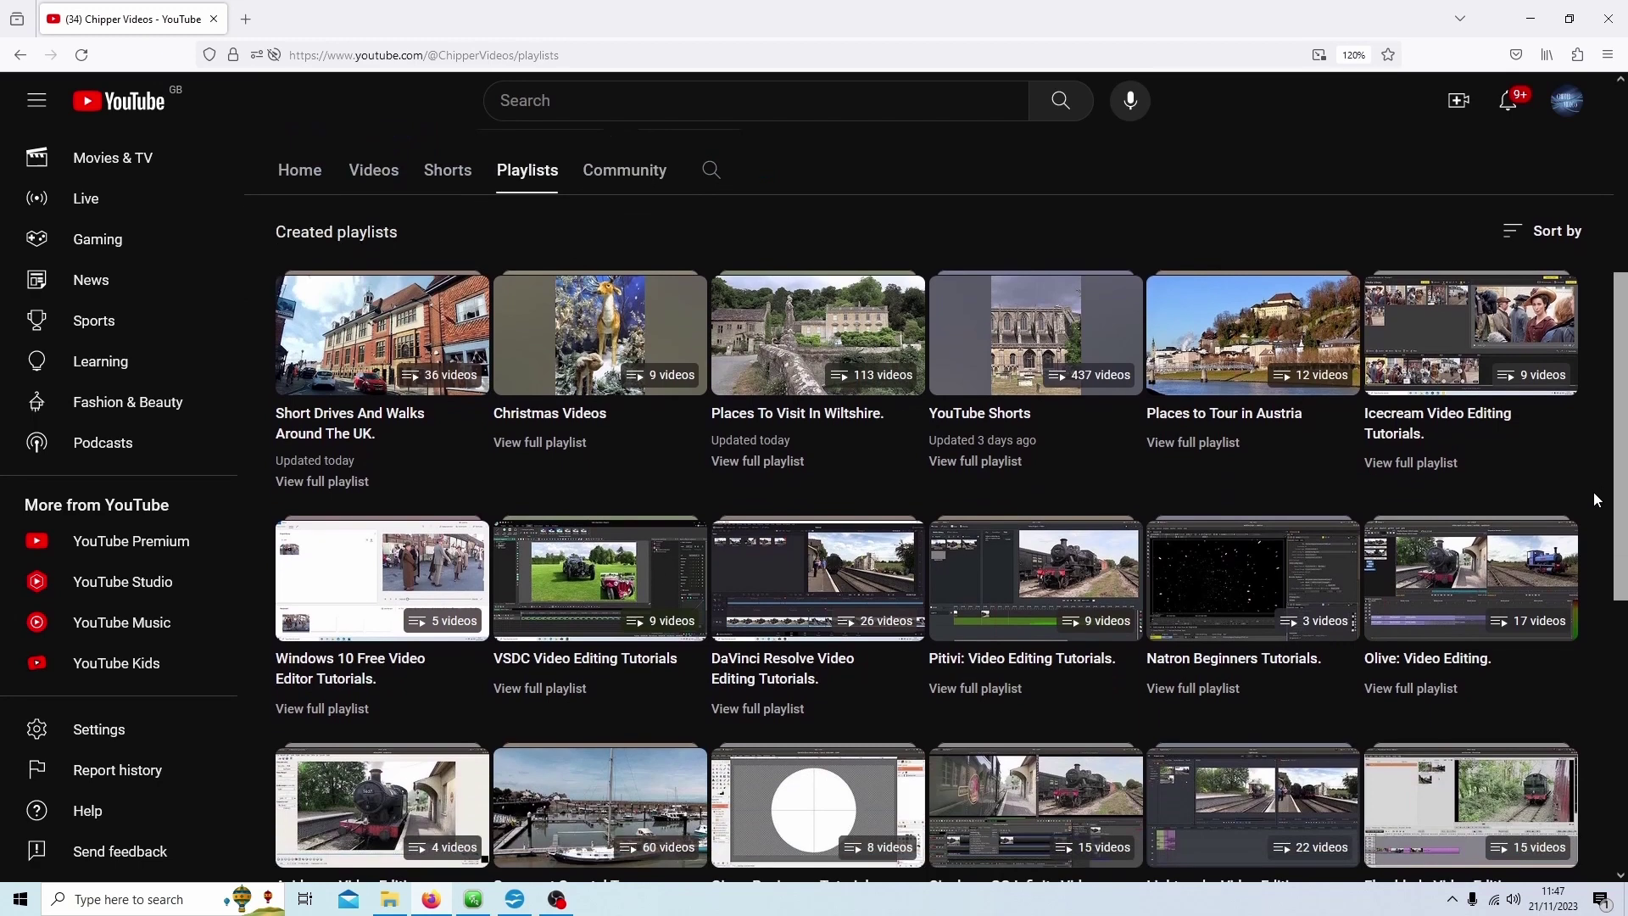
scroll(1594, 492, down, 1)
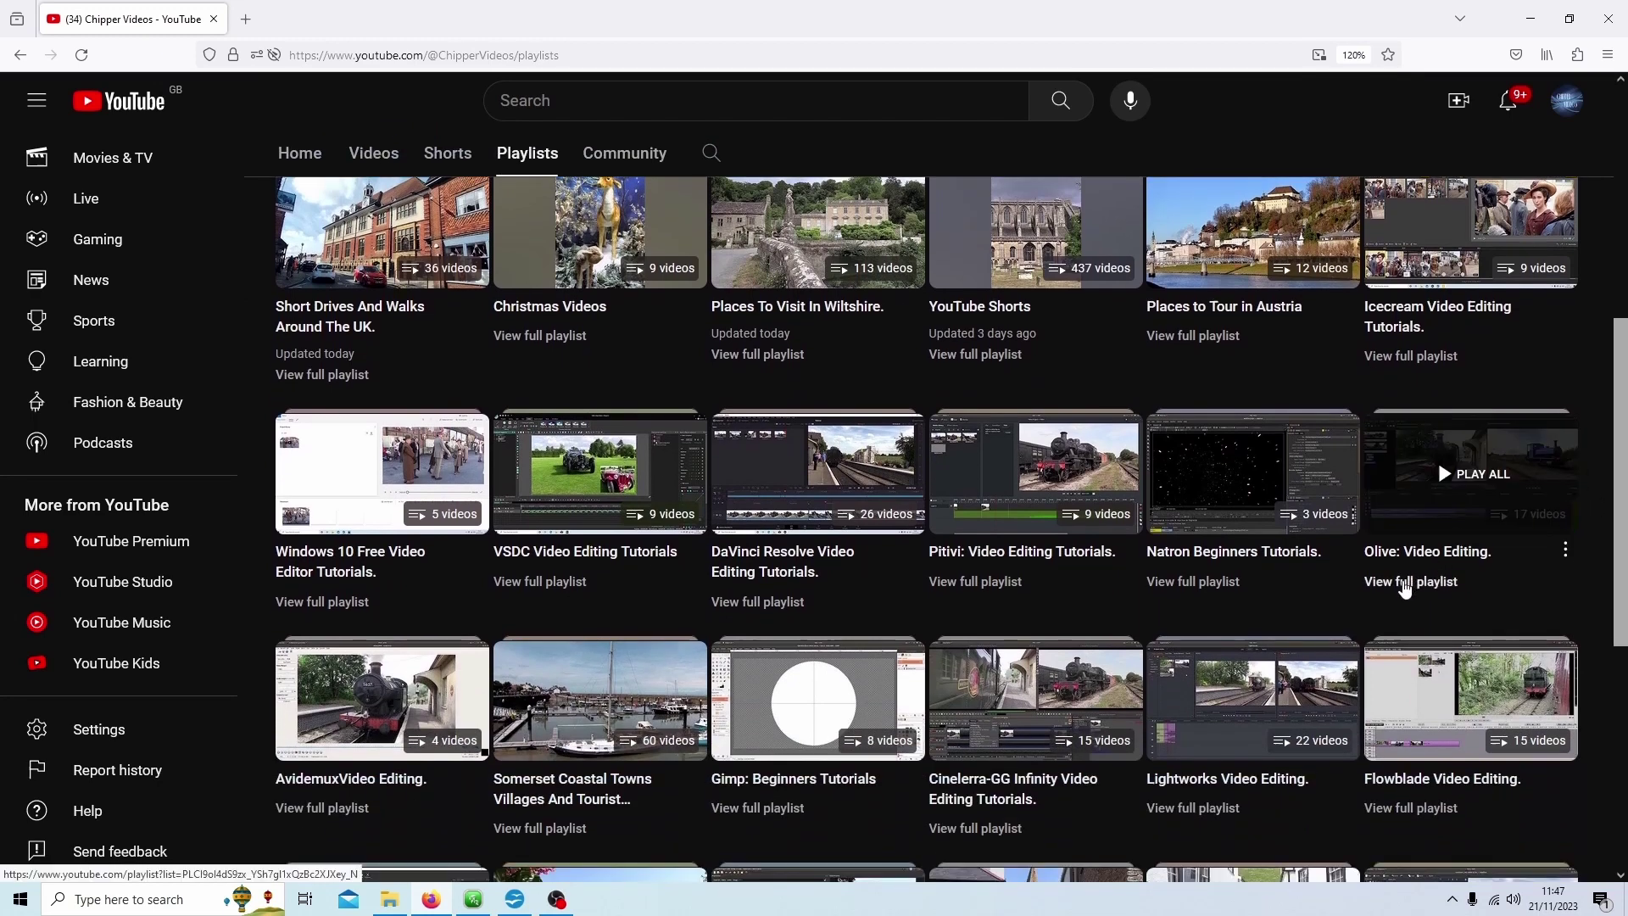
click(1425, 570)
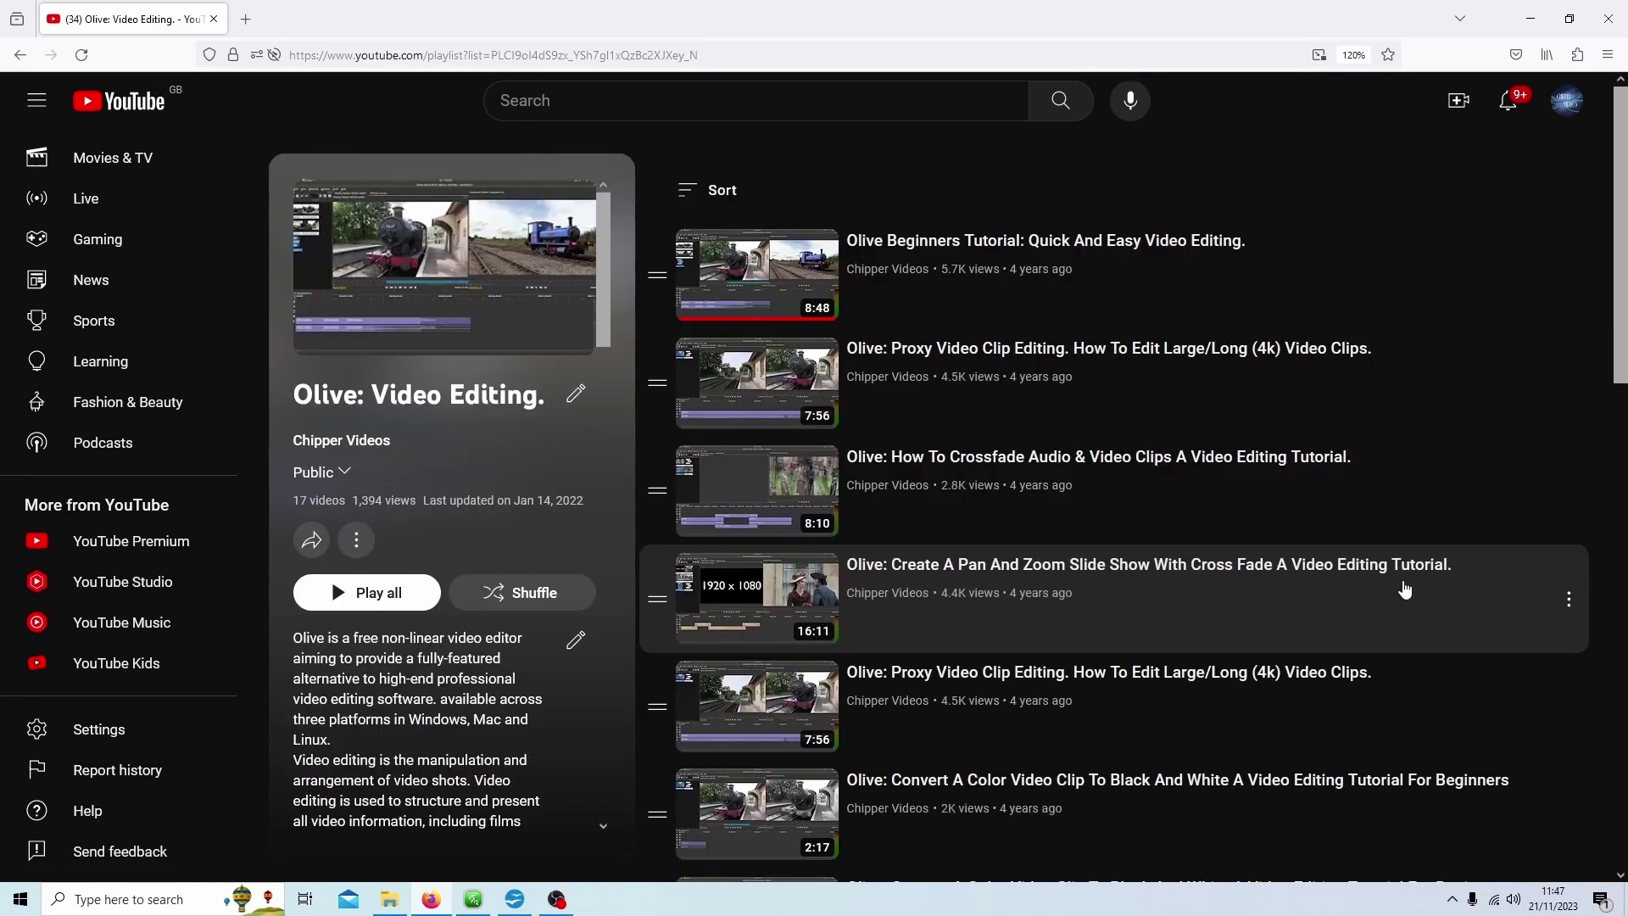
drag(1622, 217, 1621, 482)
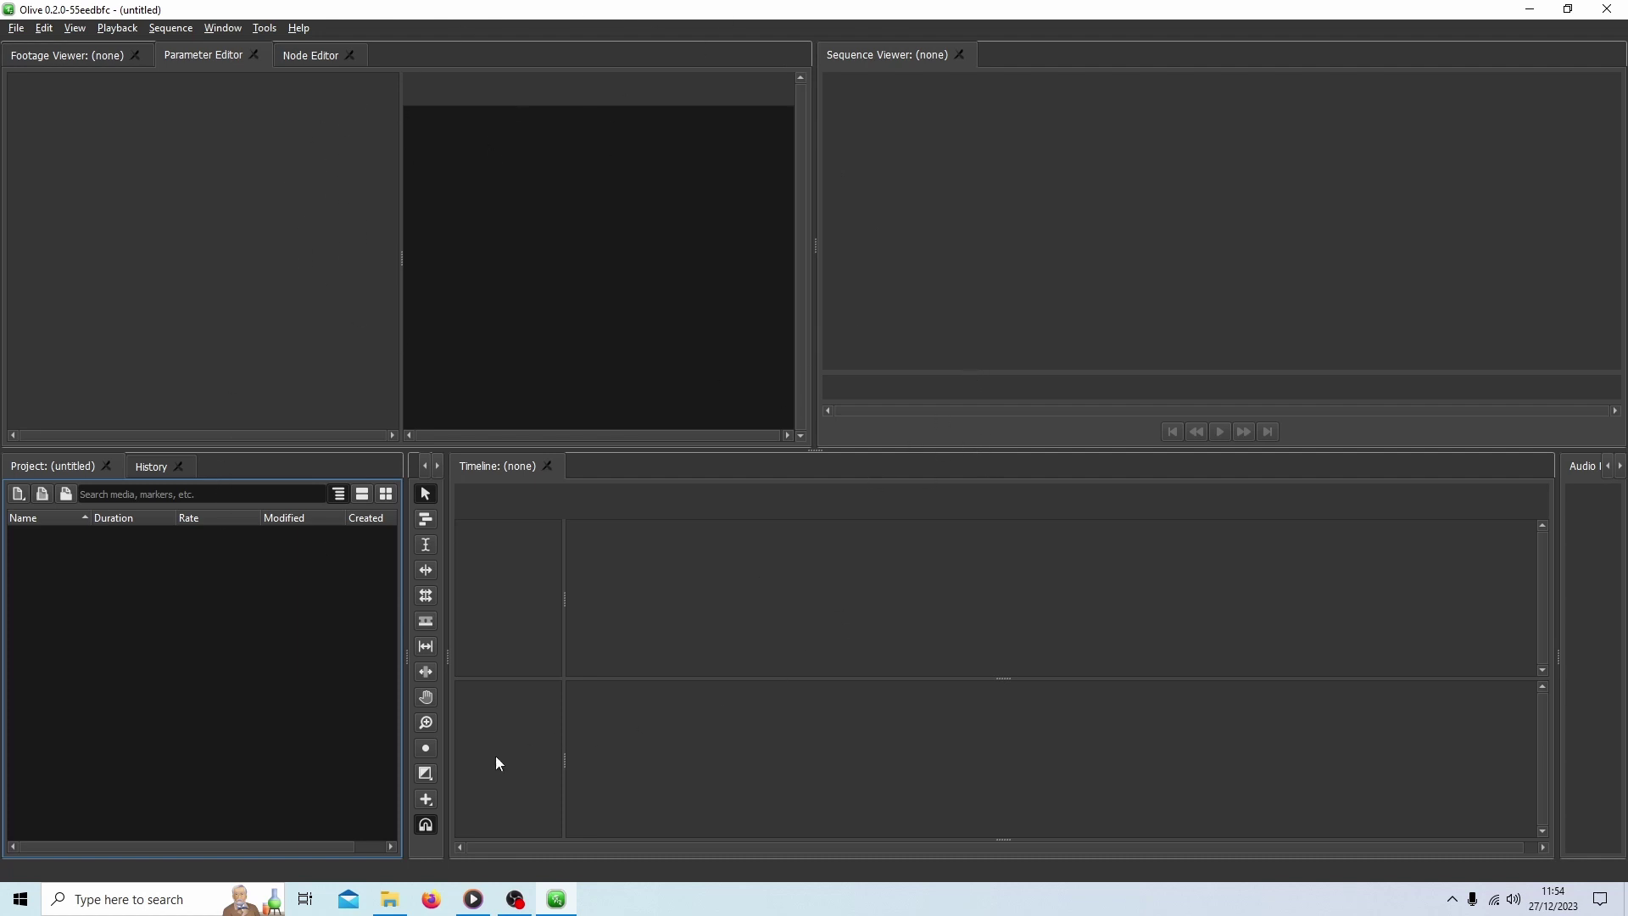
Drag Austria.mov from the MESHROOM folder into Olive's Project panel.
click(389, 901)
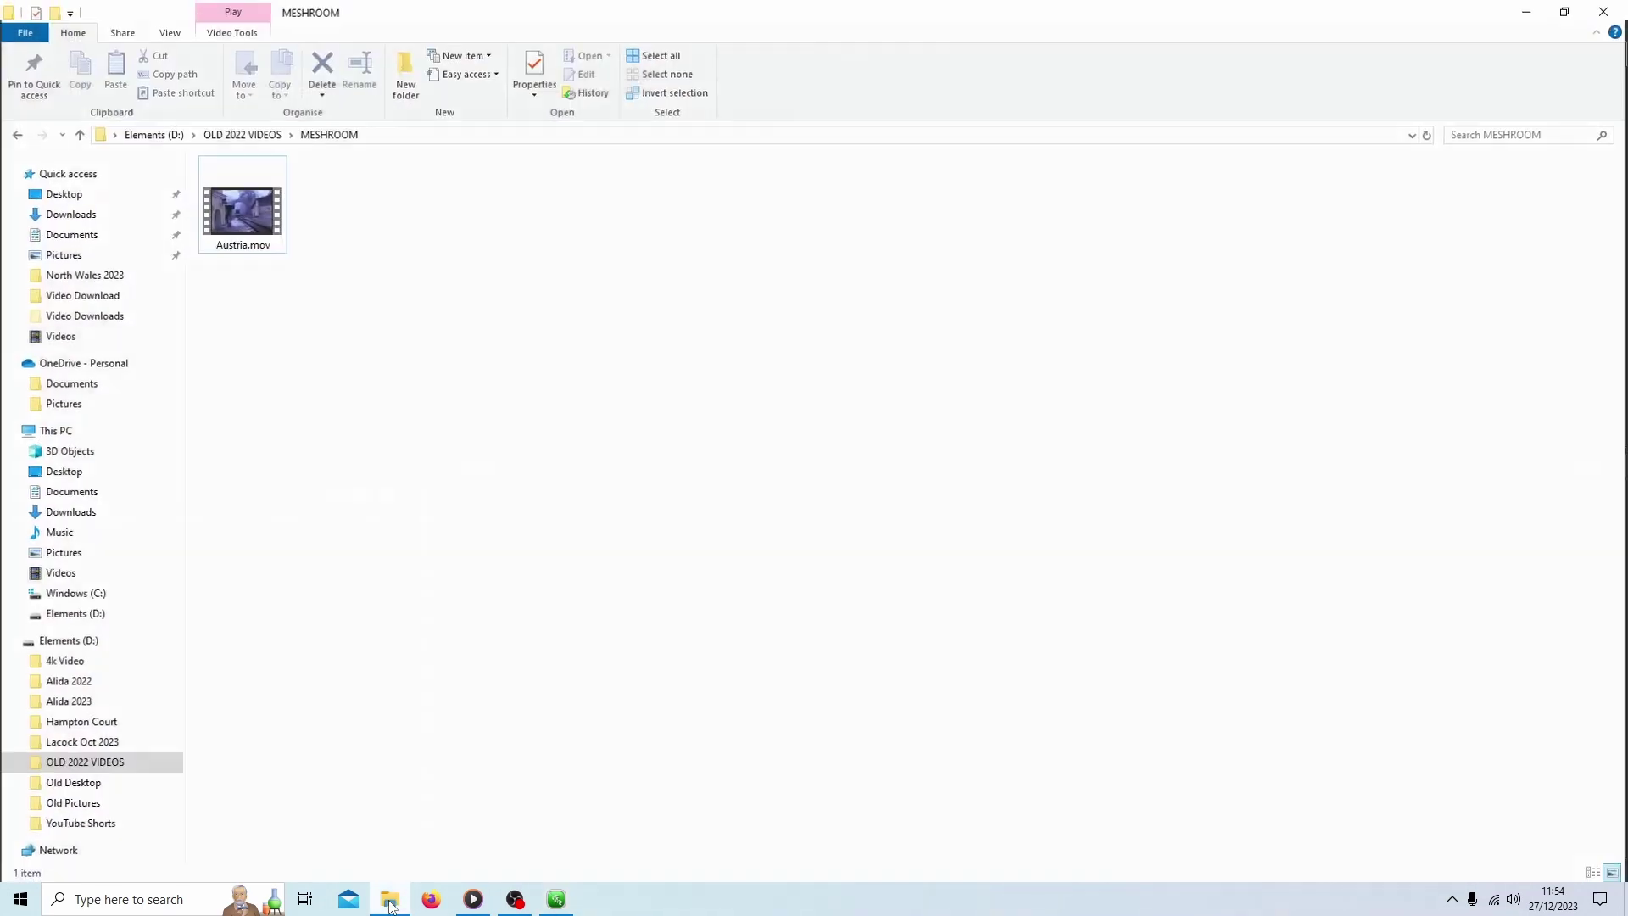
click(1570, 12)
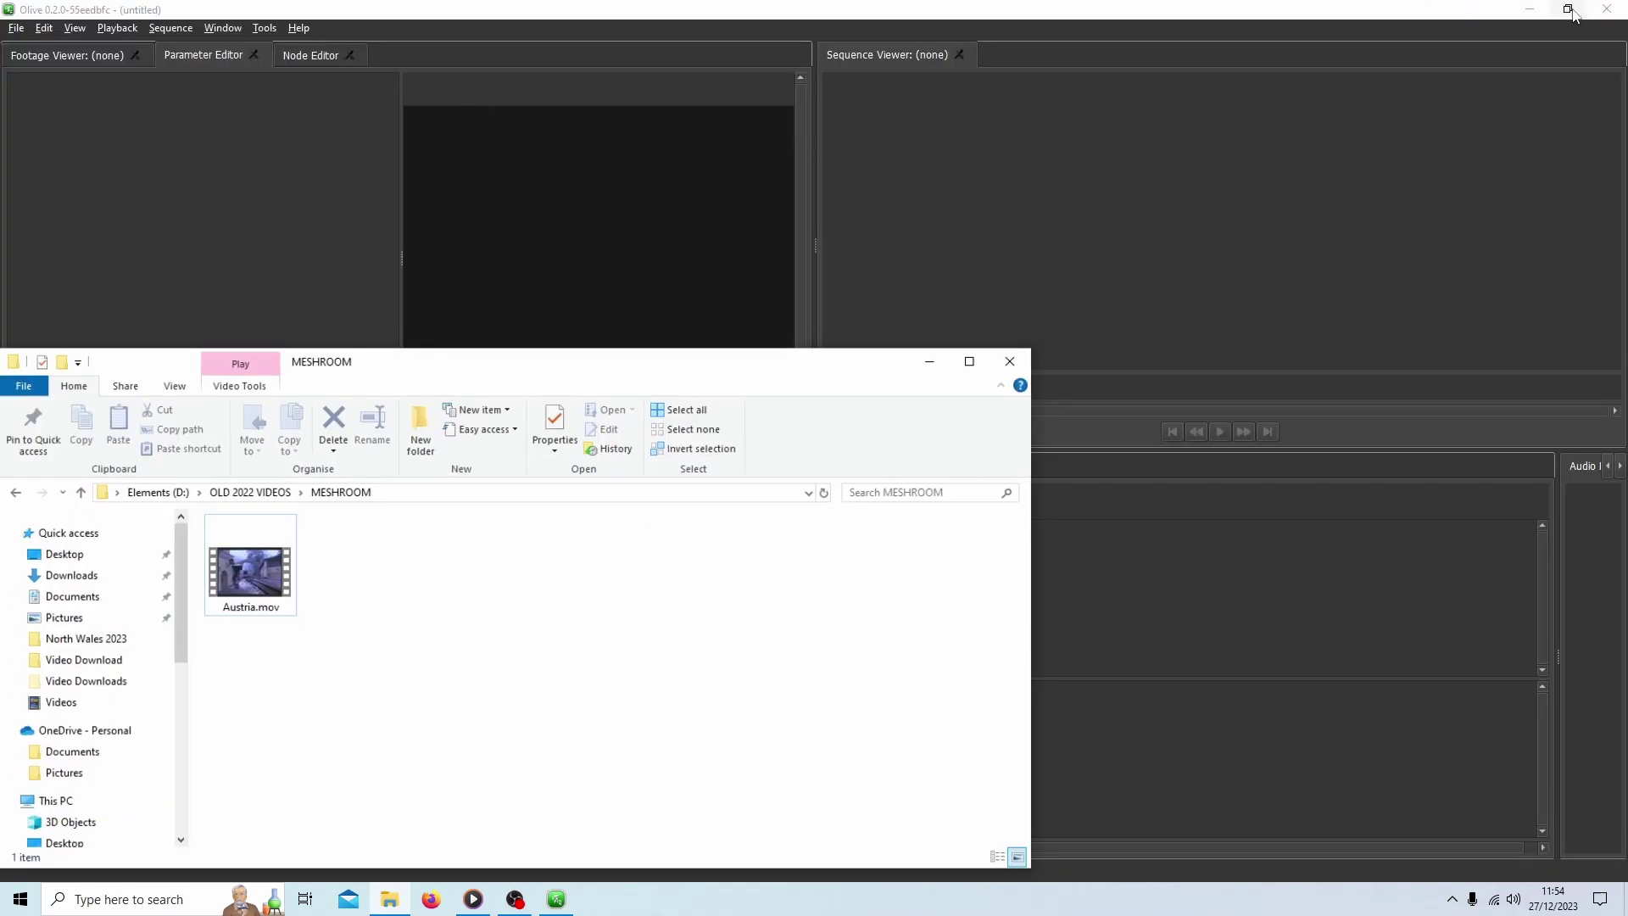
drag(659, 388, 1369, 175)
click(1003, 380)
drag(1002, 381, 63, 639)
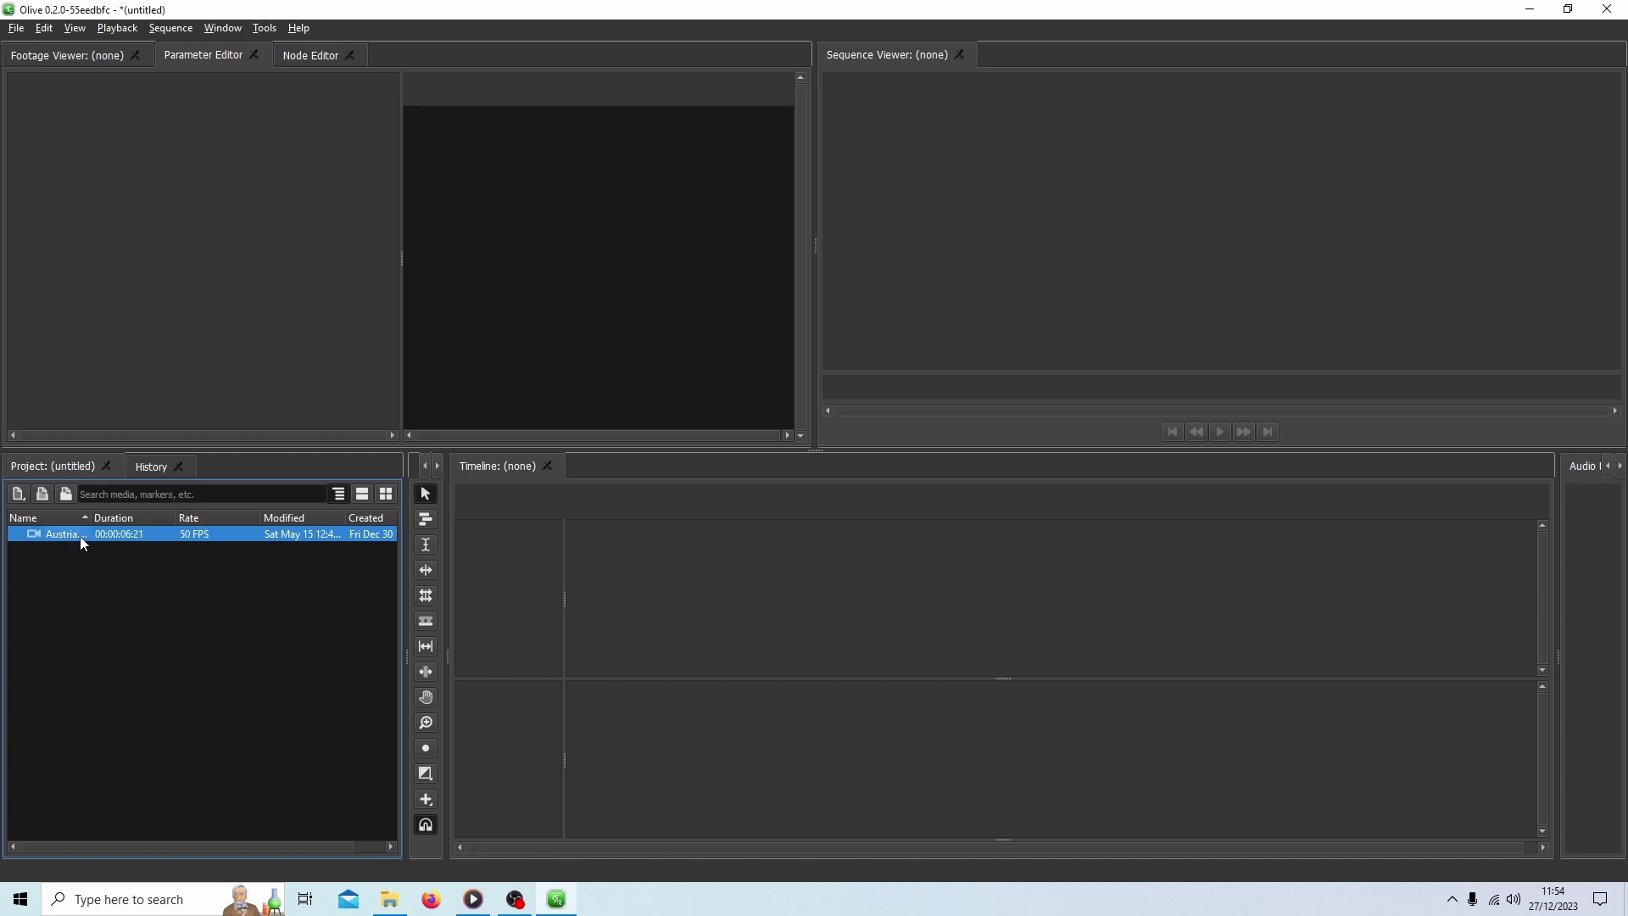
Place Austria.mov in a footage-matched Sequence 1 and enlarge the viewer panels.
drag(80, 536, 619, 684)
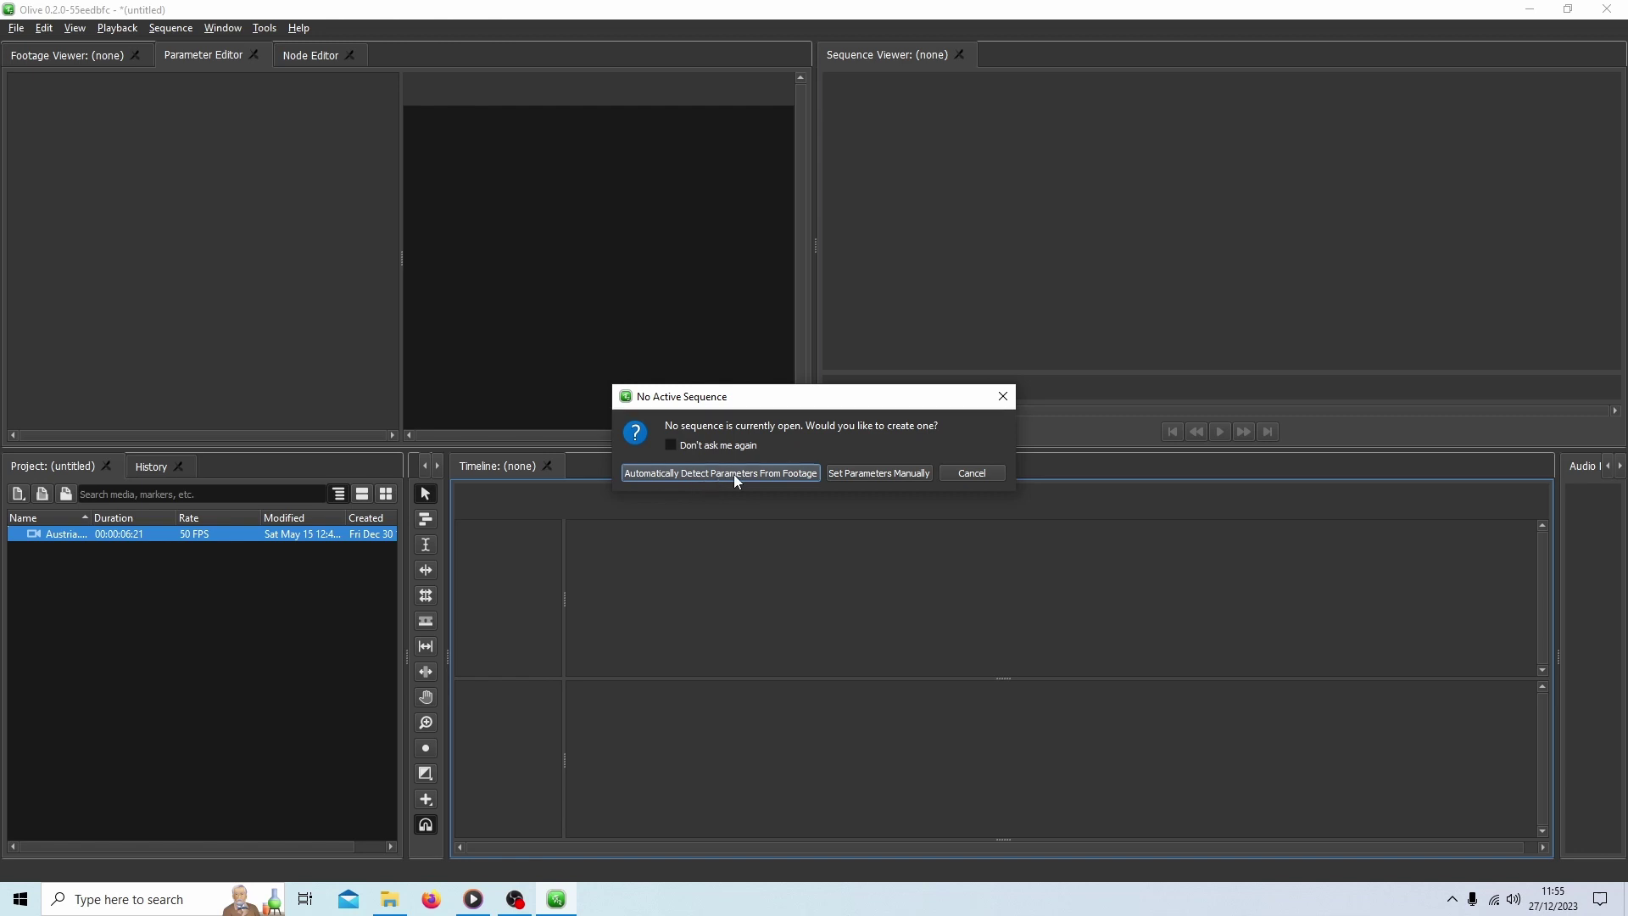
click(734, 474)
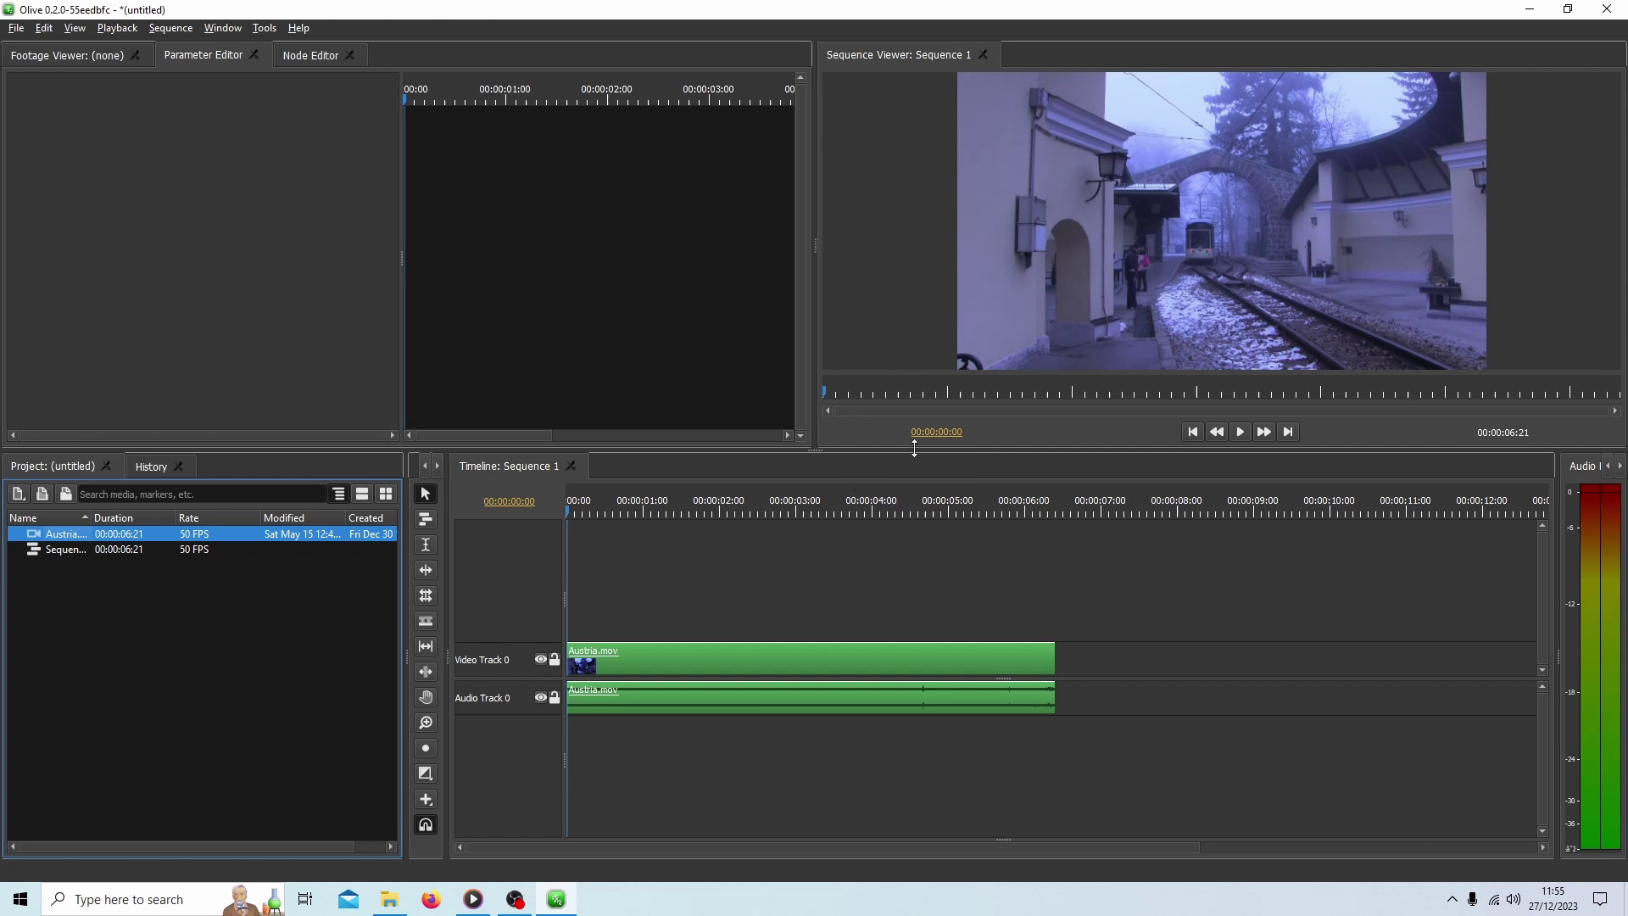
drag(899, 451, 903, 502)
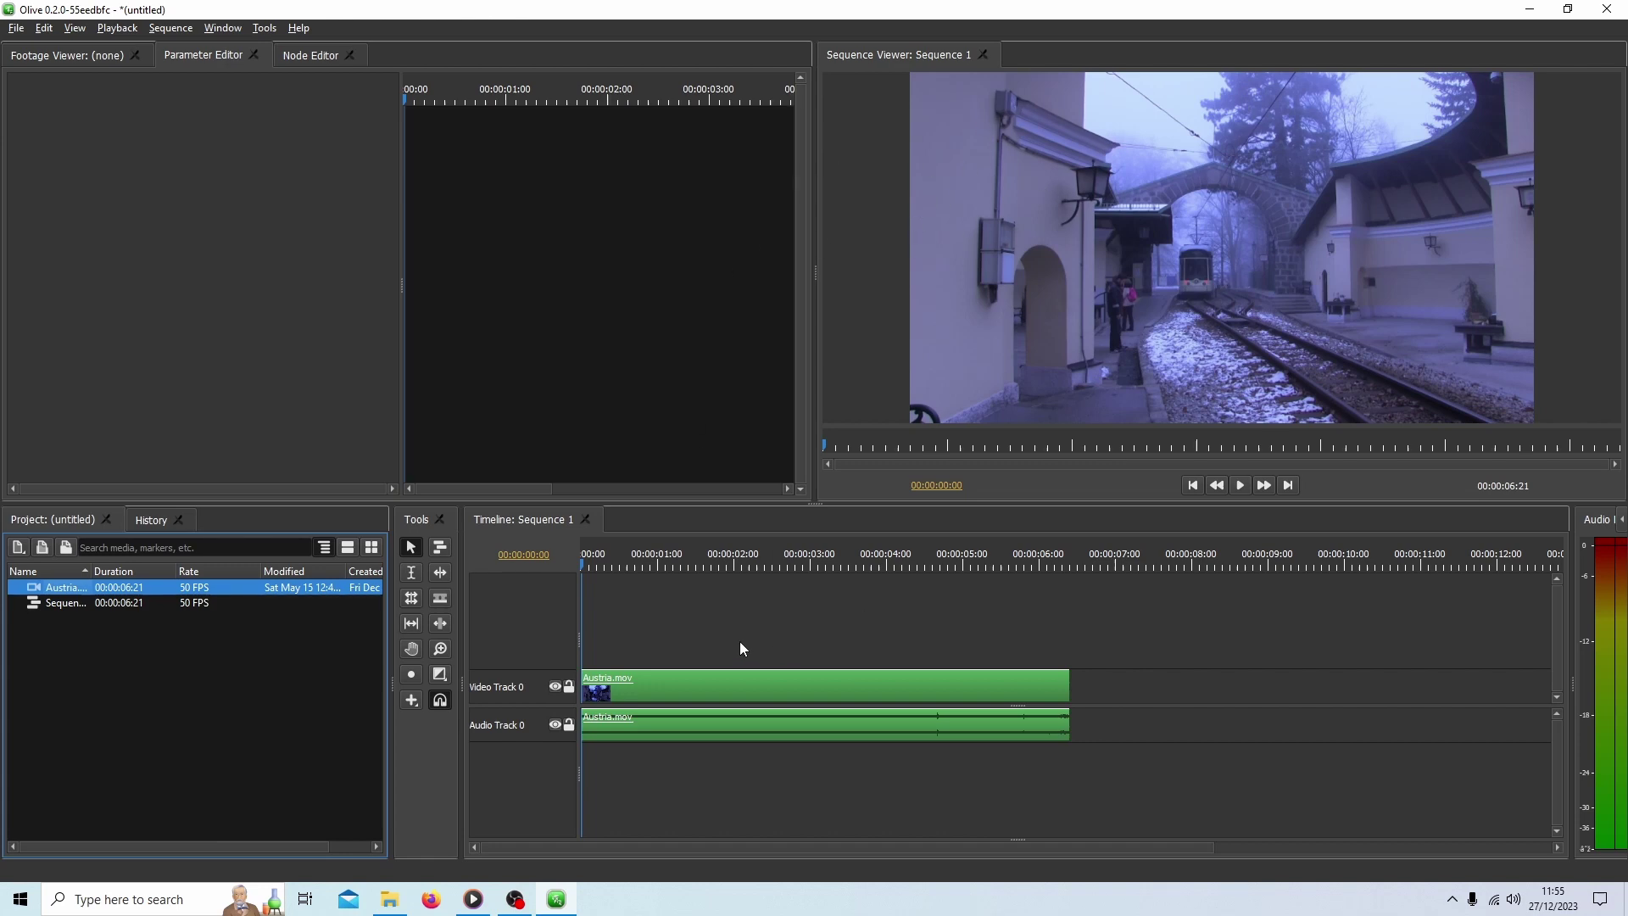
Select both Austria.mov clips and show their node graph in the Node Editor.
drag(761, 647, 851, 770)
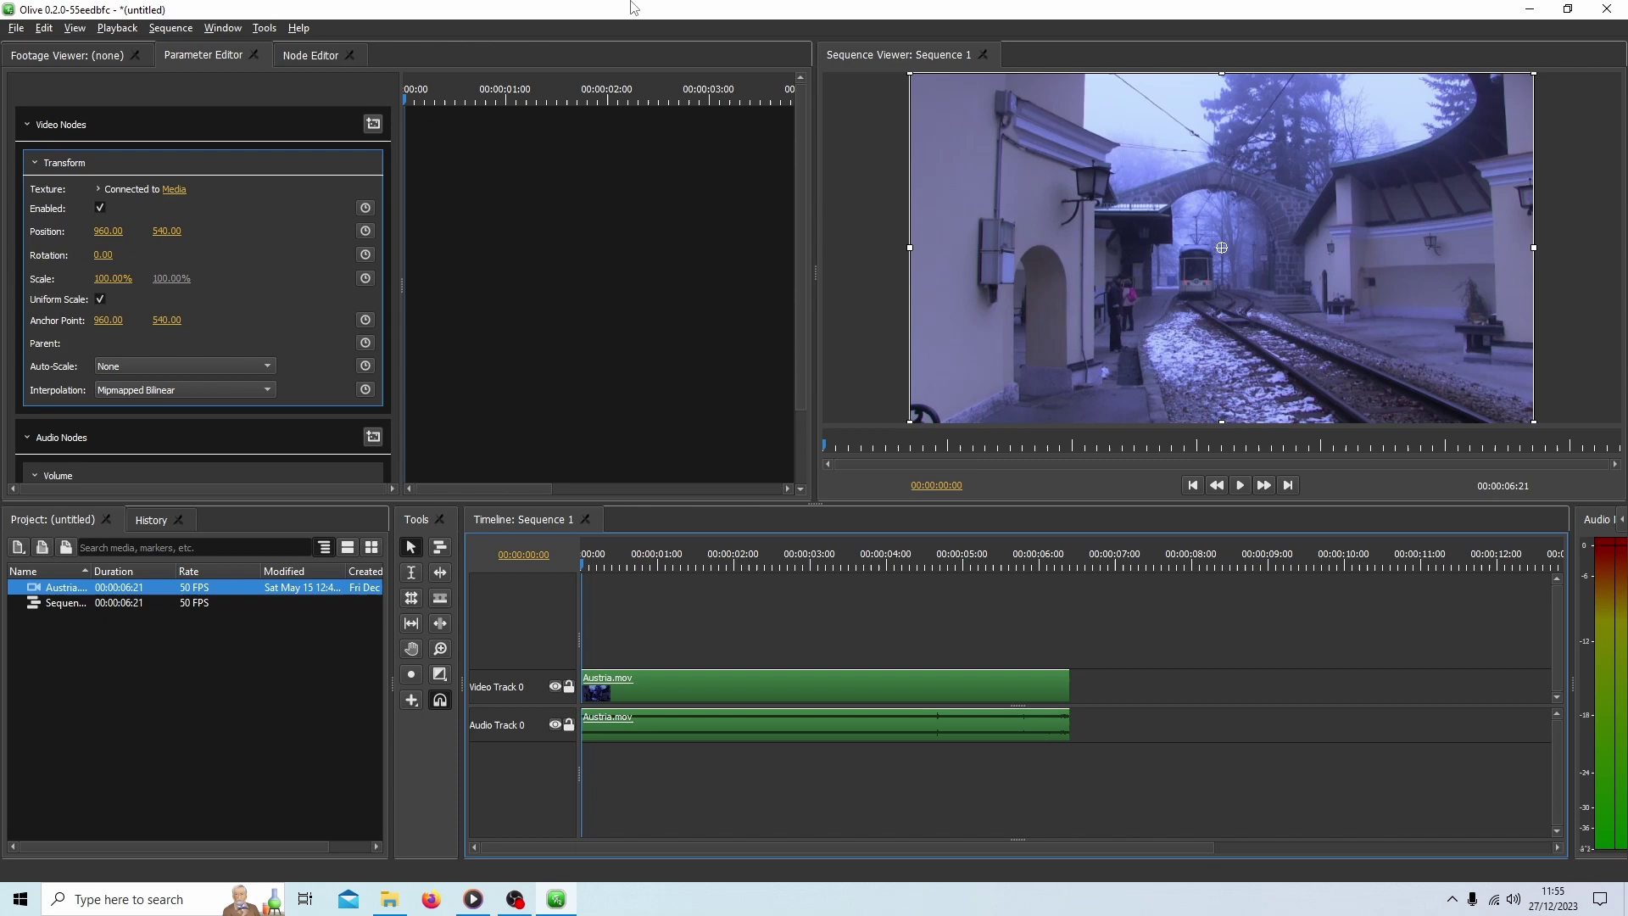
drag(712, 615, 868, 788)
click(319, 53)
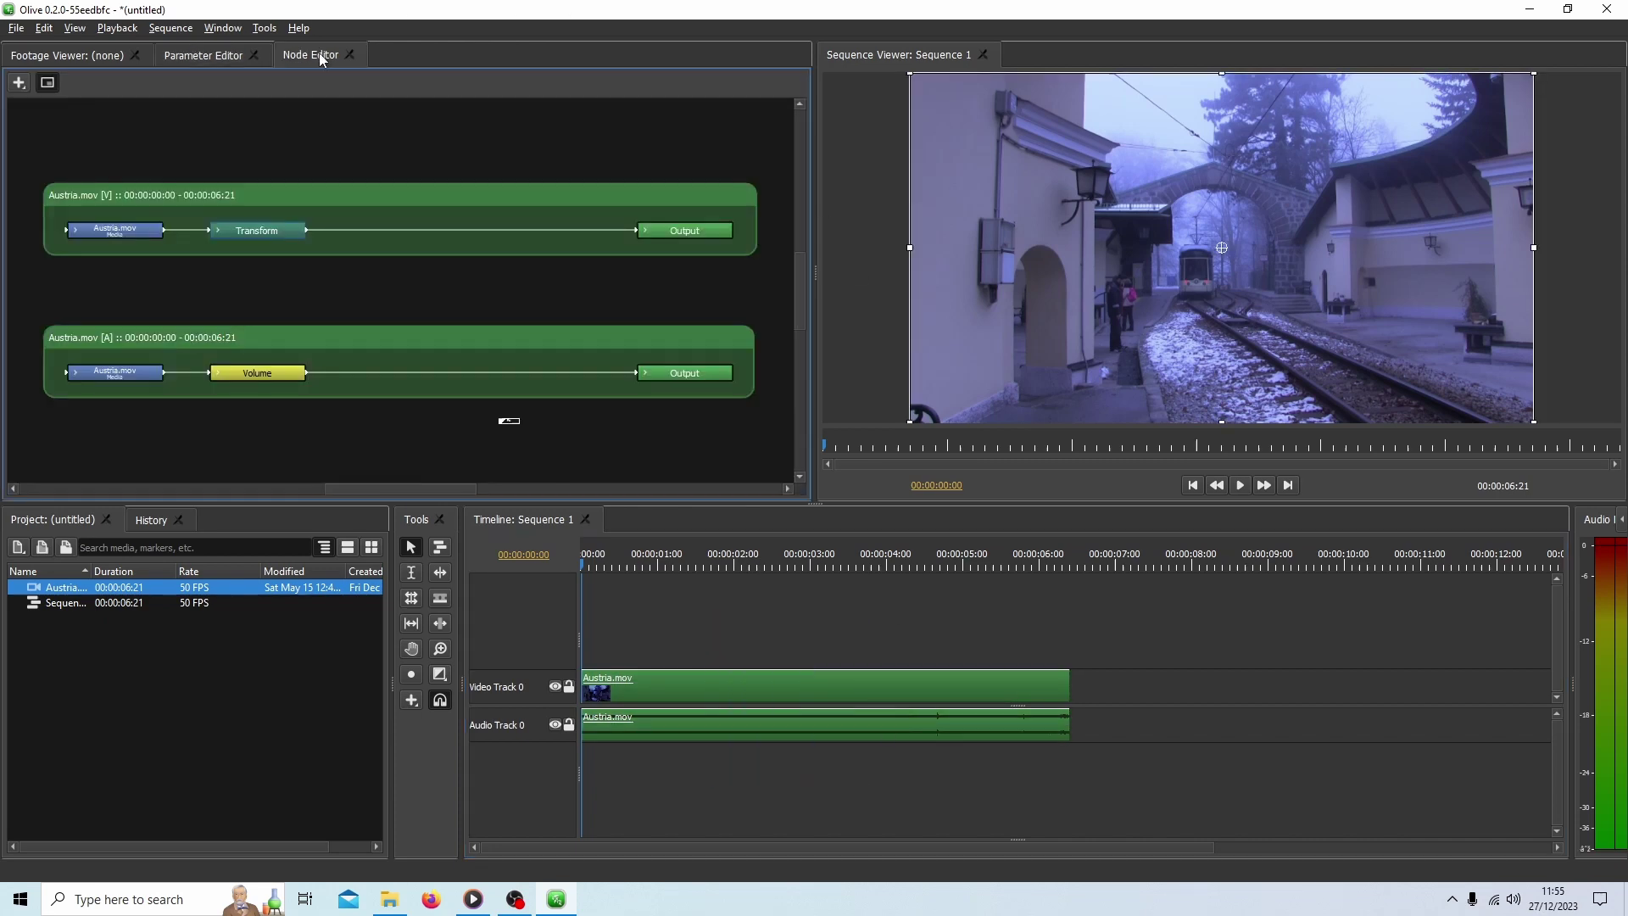
Add an OCIO Color Grading (Linear) node linked between Transform and Output.
click(15, 84)
mouse_move(52, 100)
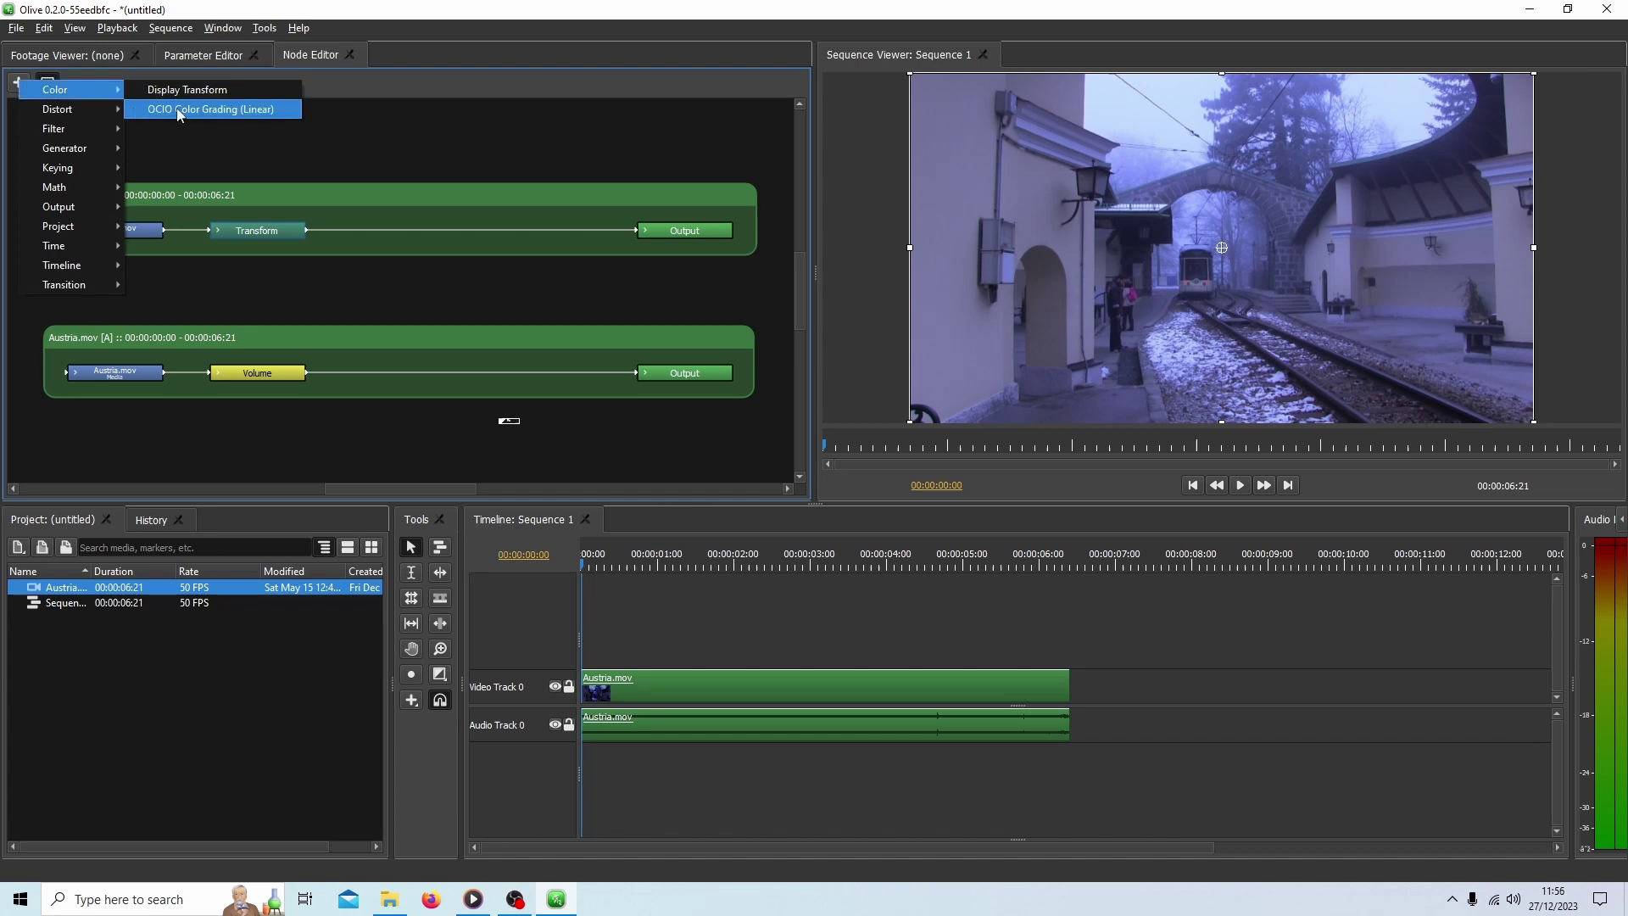
click(232, 116)
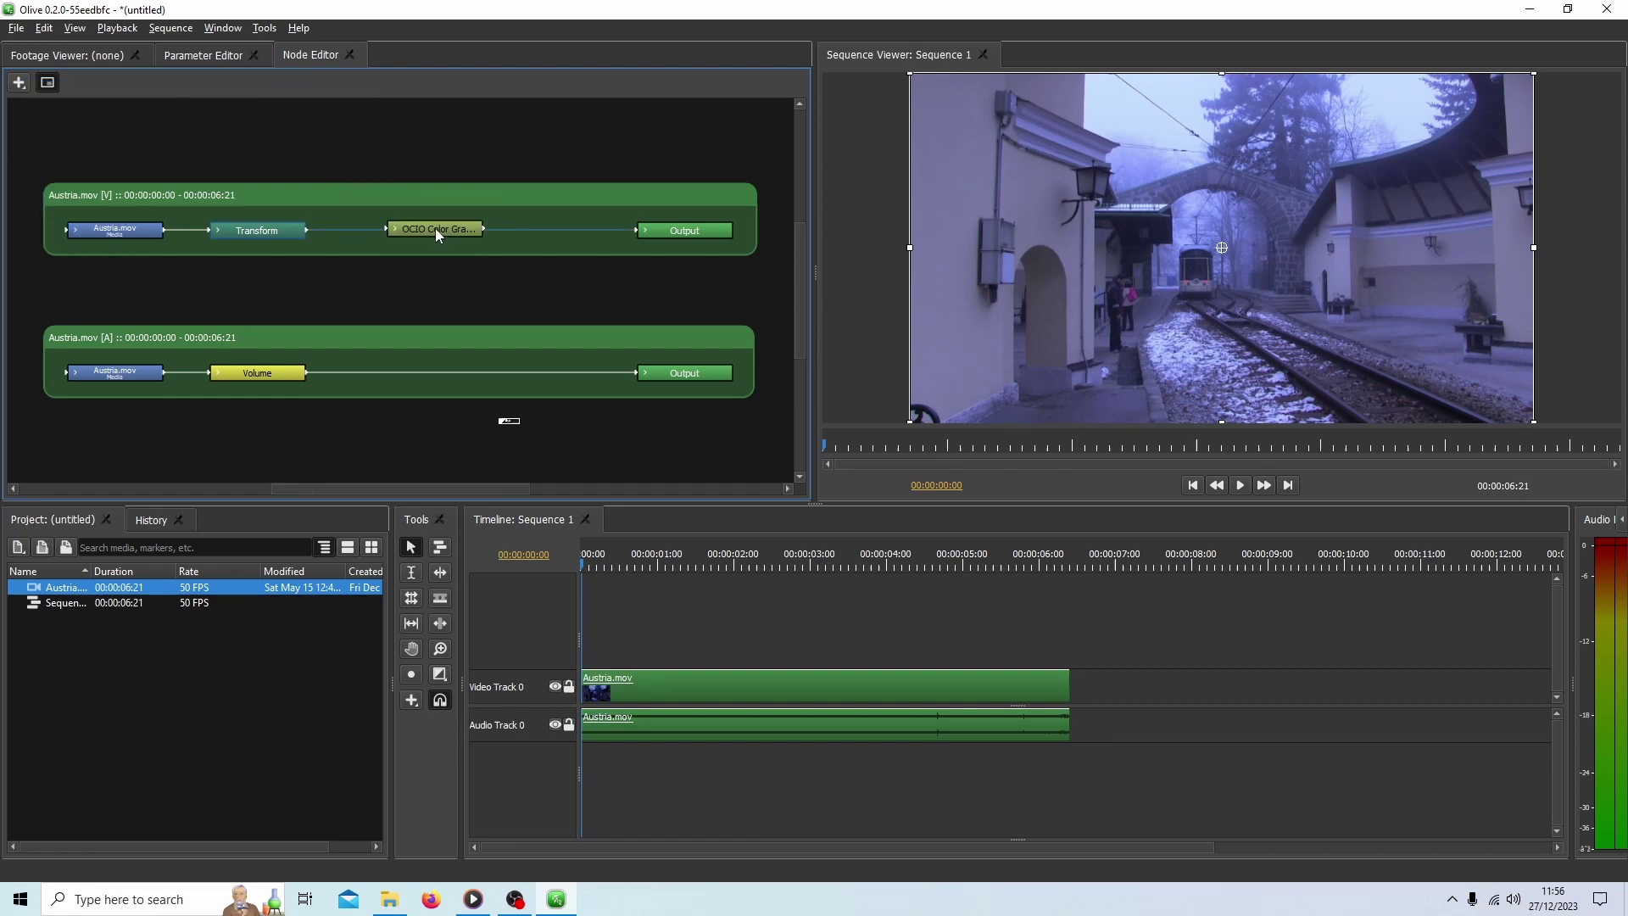
click(435, 227)
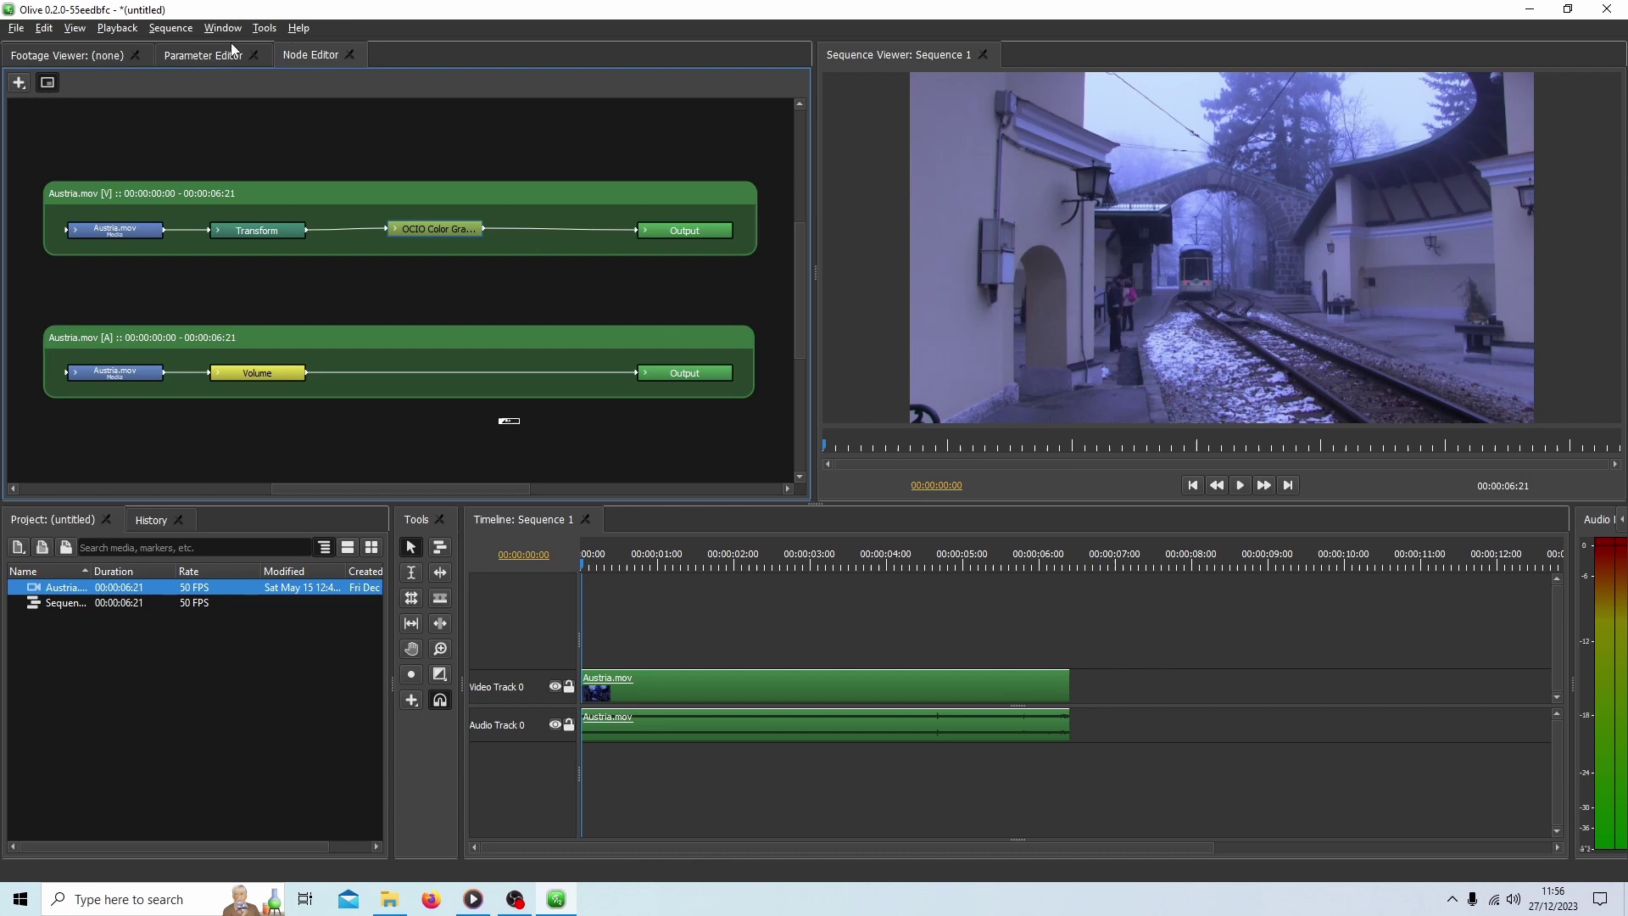
Lower the OCIO grade's blue Exposure to -0.99 in the Parameter Editor.
click(193, 54)
scroll(232, 242, down, 3)
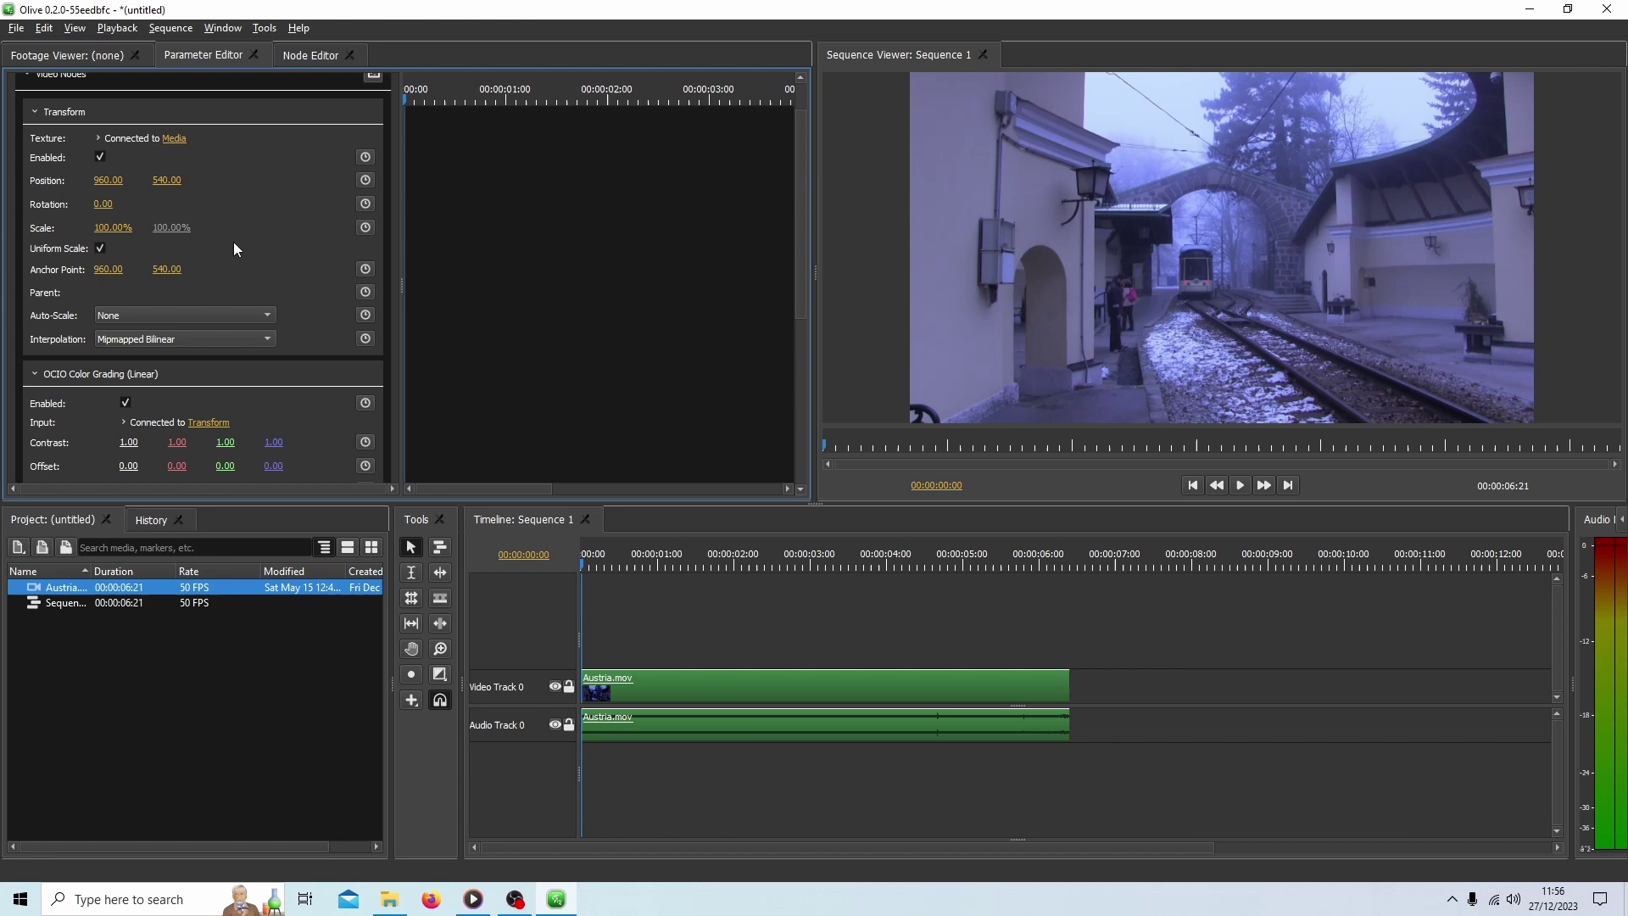
scroll(86, 291, down, 2)
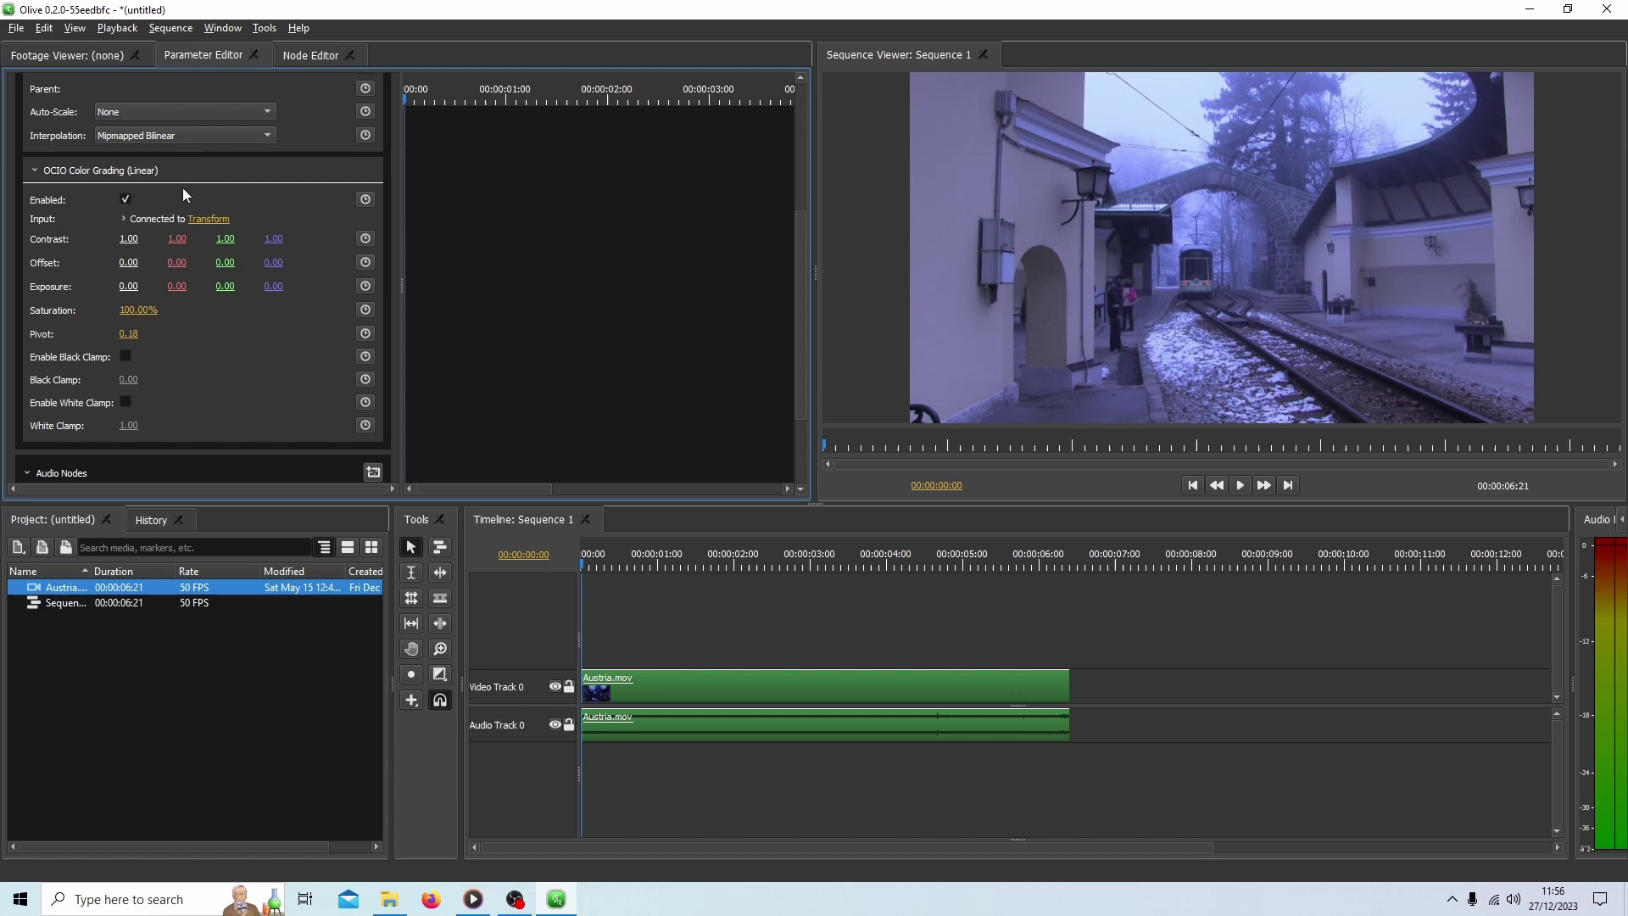
scroll(49, 267, down, 2)
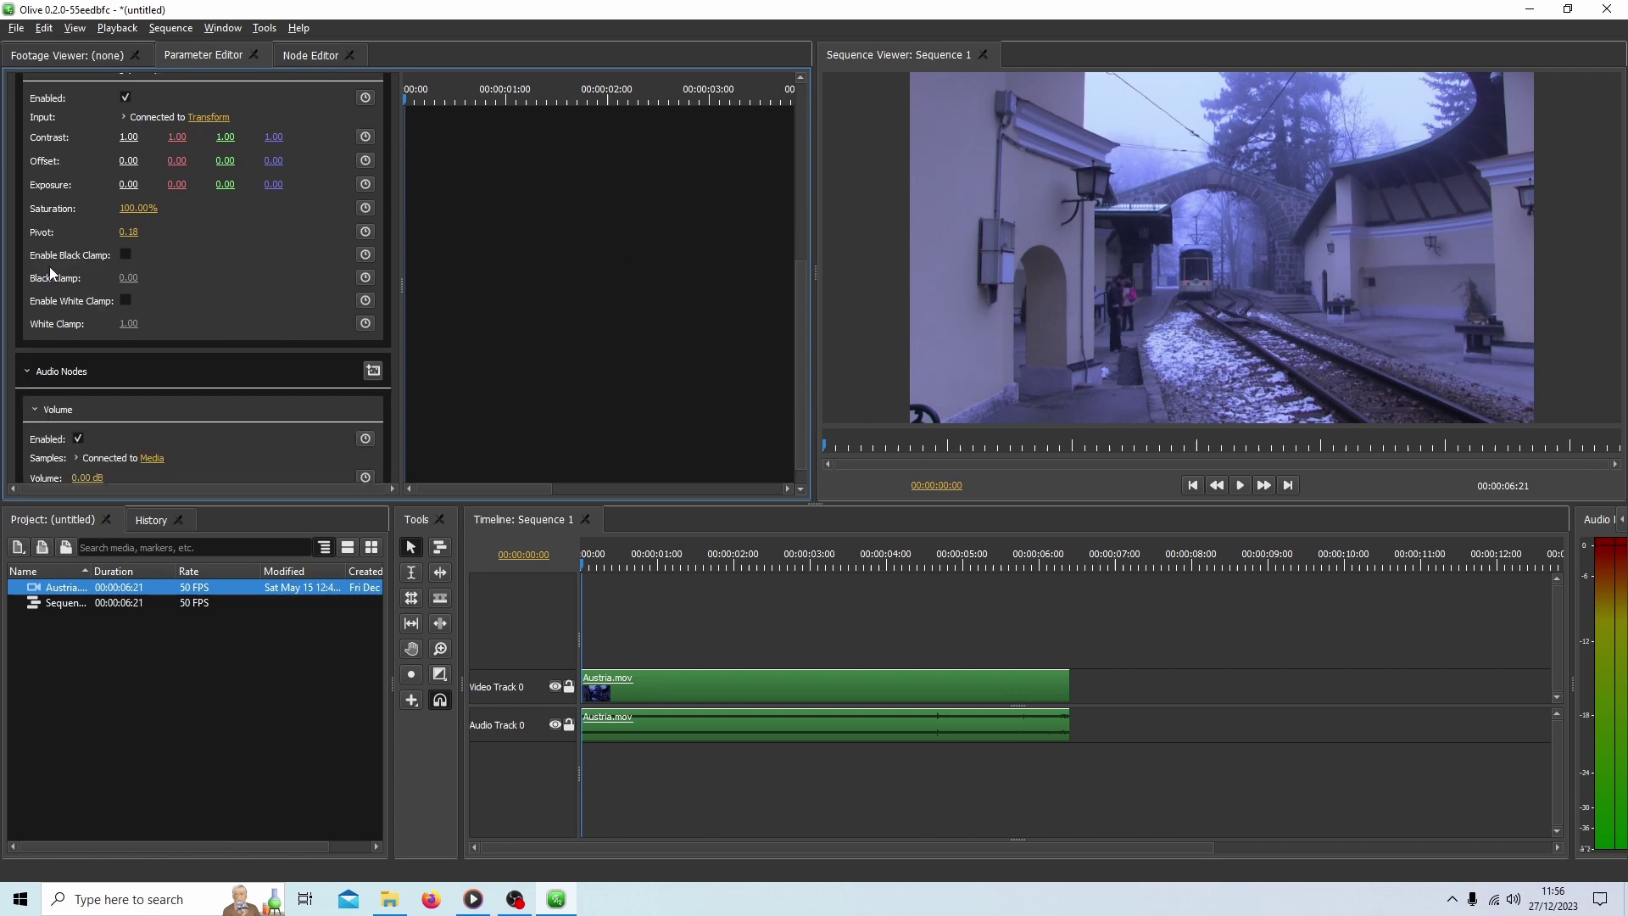
scroll(64, 252, up, 1)
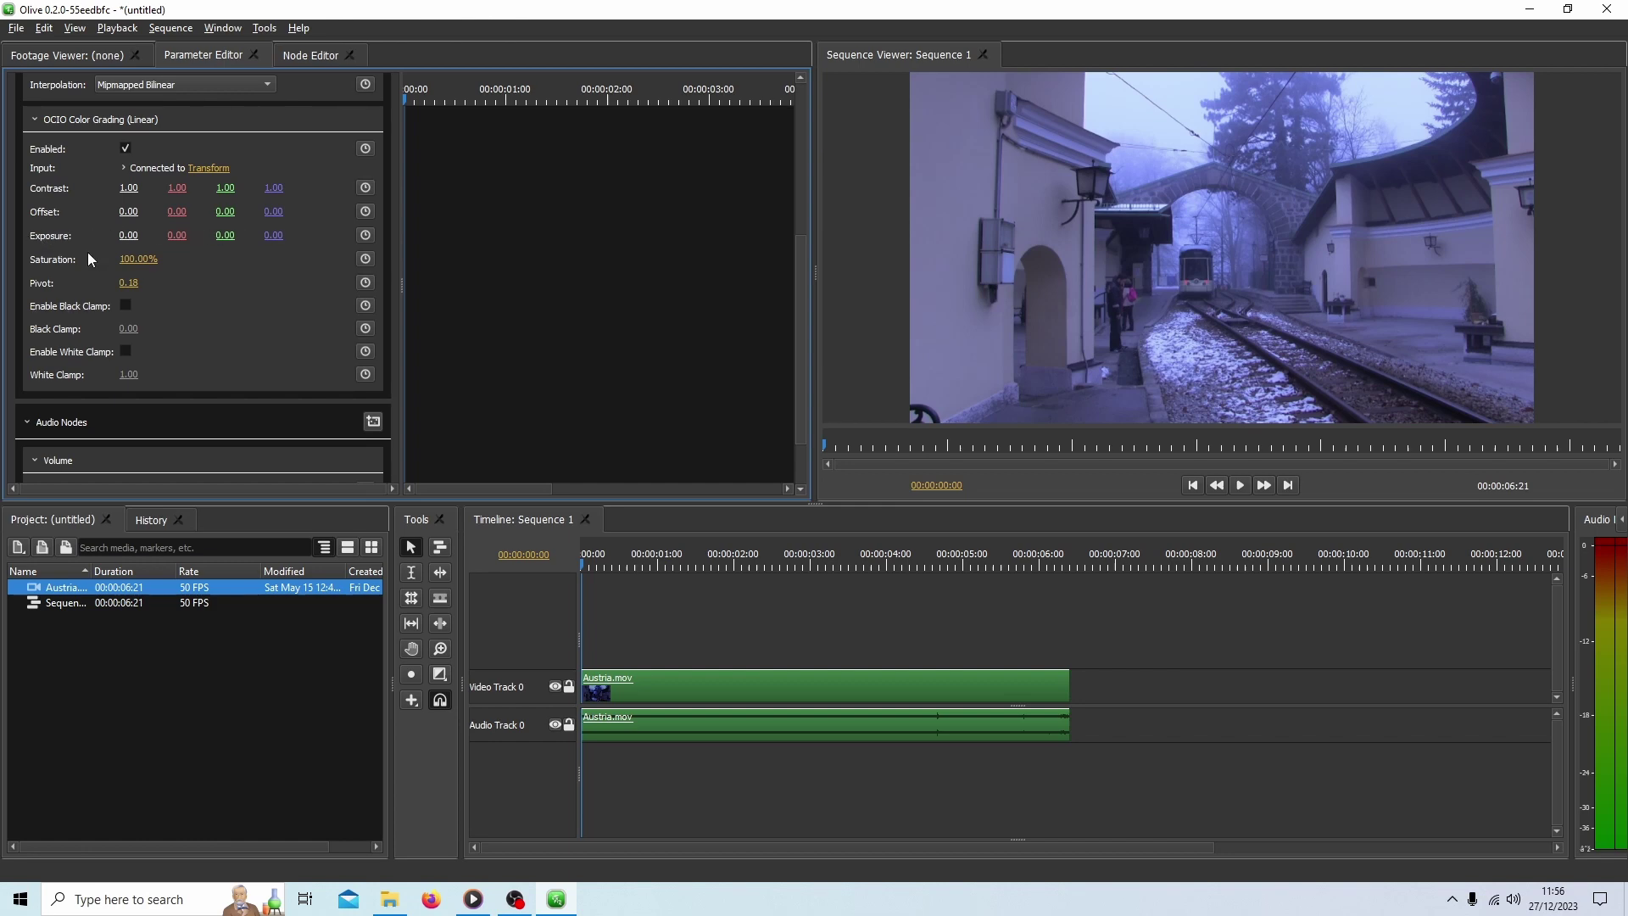
drag(269, 241, 169, 241)
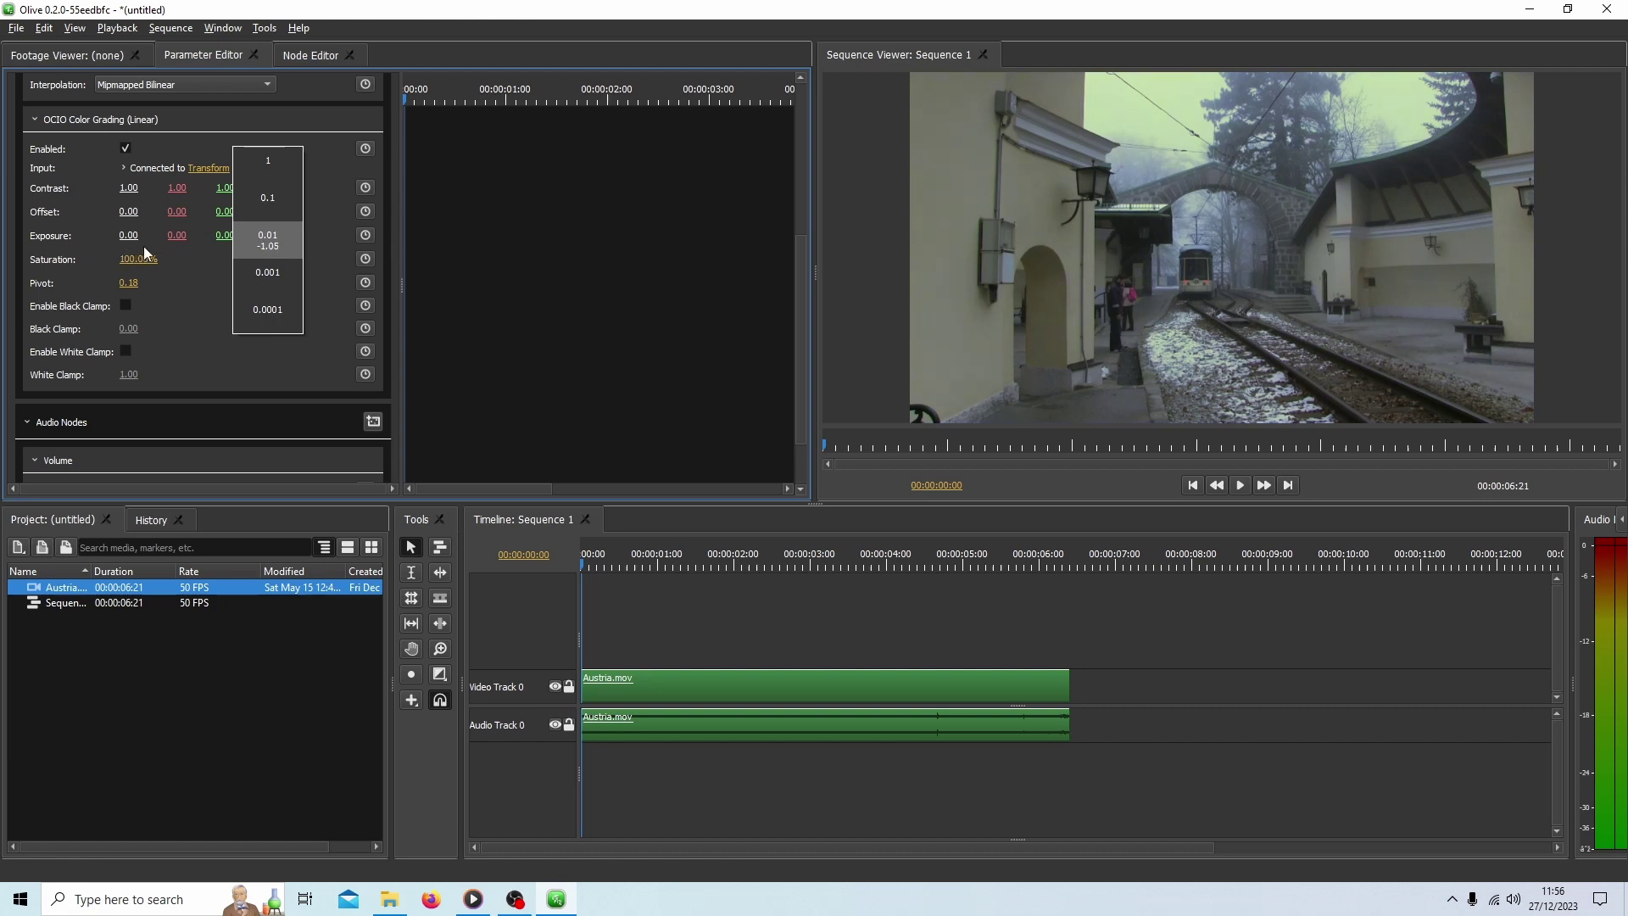
drag(128, 256, 132, 257)
drag(158, 251, 149, 254)
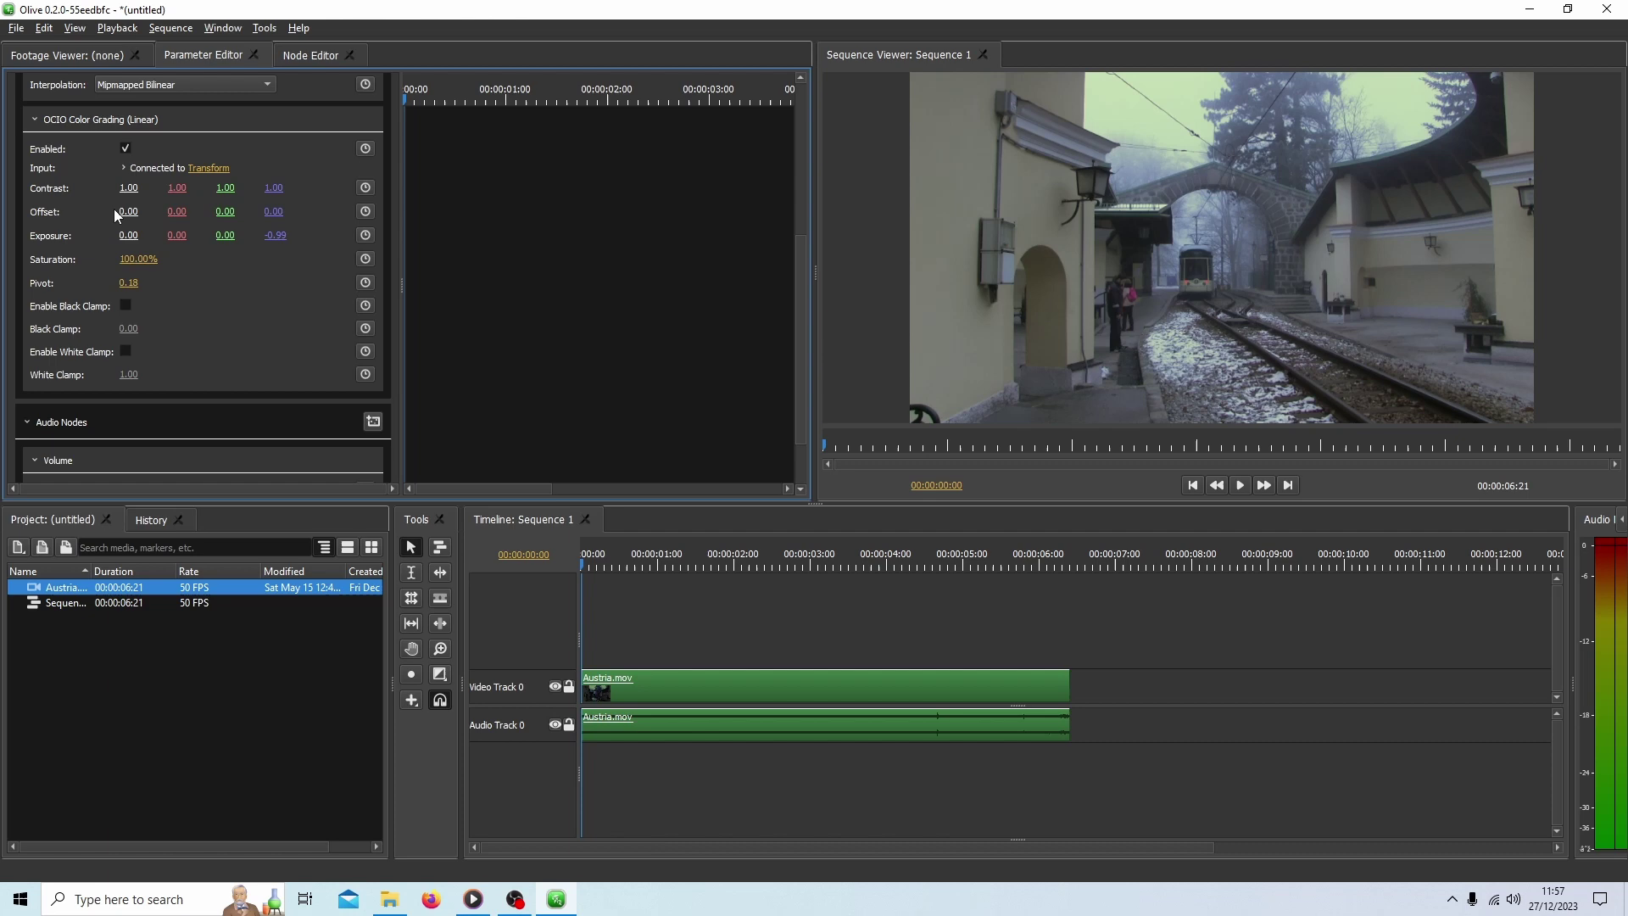
Try the red and green Exposure values, leaving red at 0.00.
drag(173, 236, 237, 236)
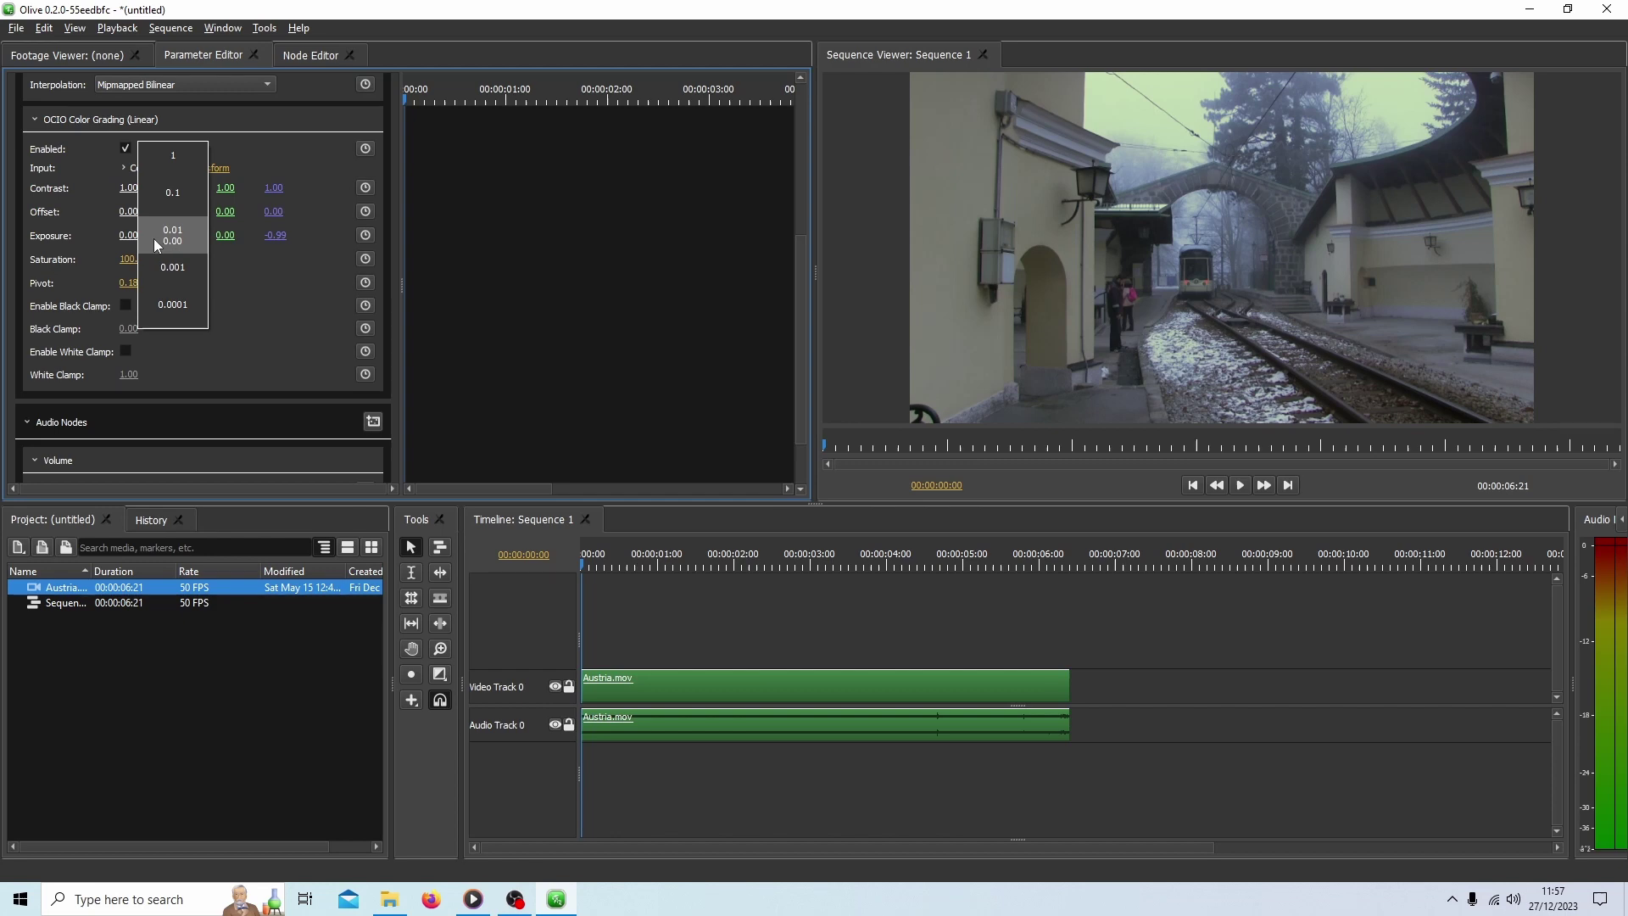
drag(153, 238, 147, 238)
drag(149, 245, 237, 231)
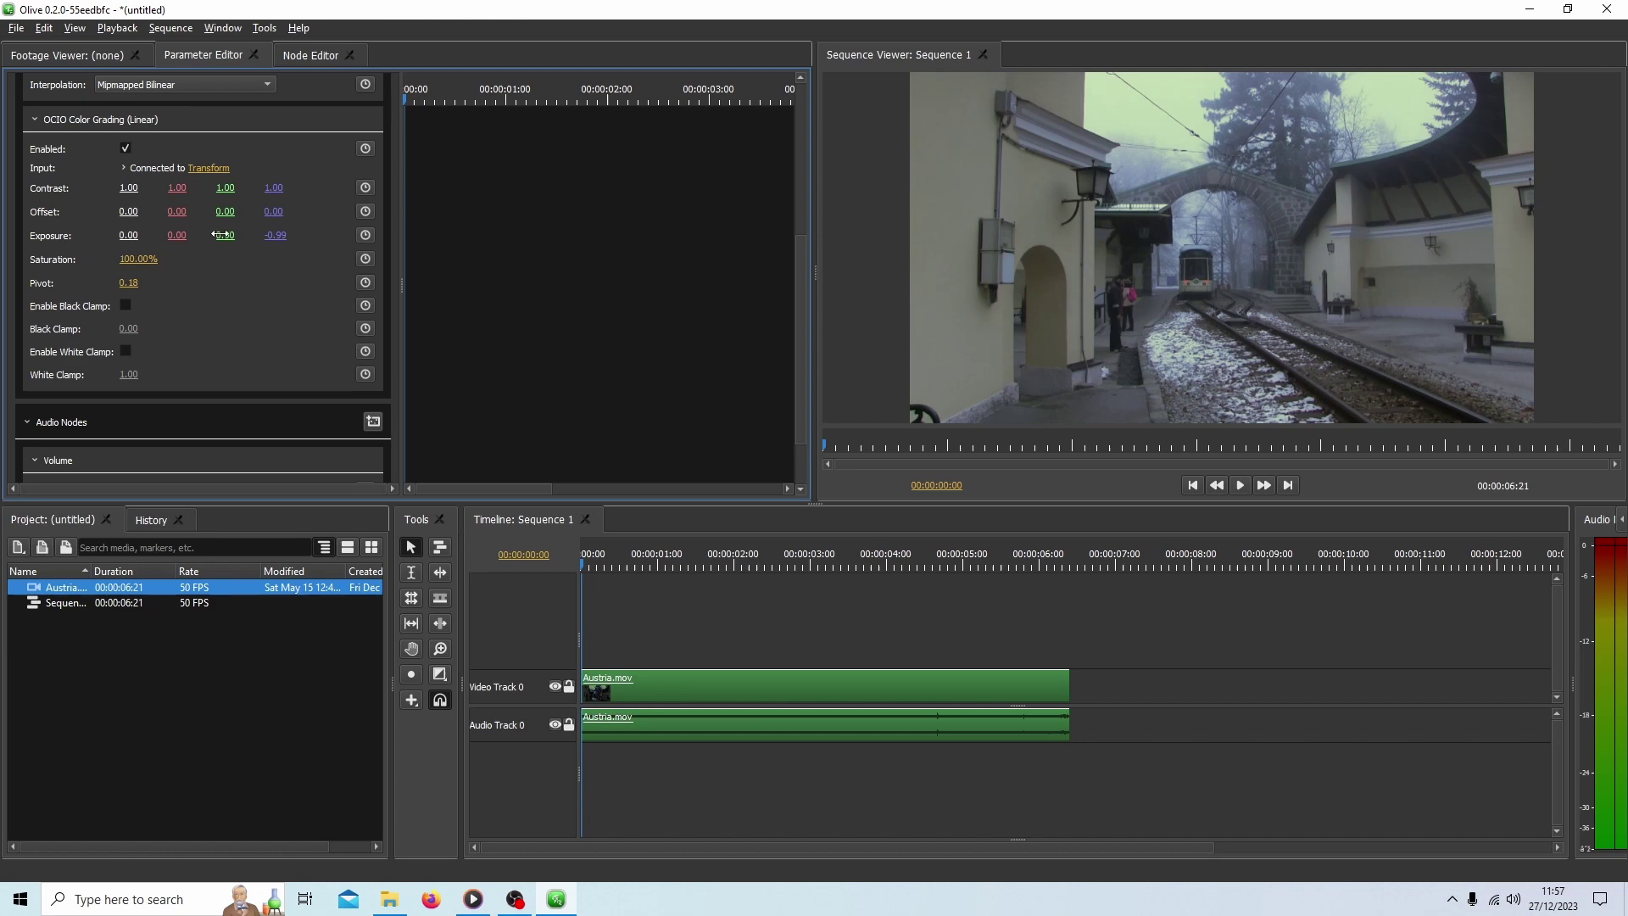
mouse_move(227, 238)
mouse_down()
mouse_move(272, 234)
mouse_move(218, 237)
mouse_up()
Set master Contrast to 1.23 and master Exposure to 0.41, then scrub to review.
drag(127, 188, 184, 196)
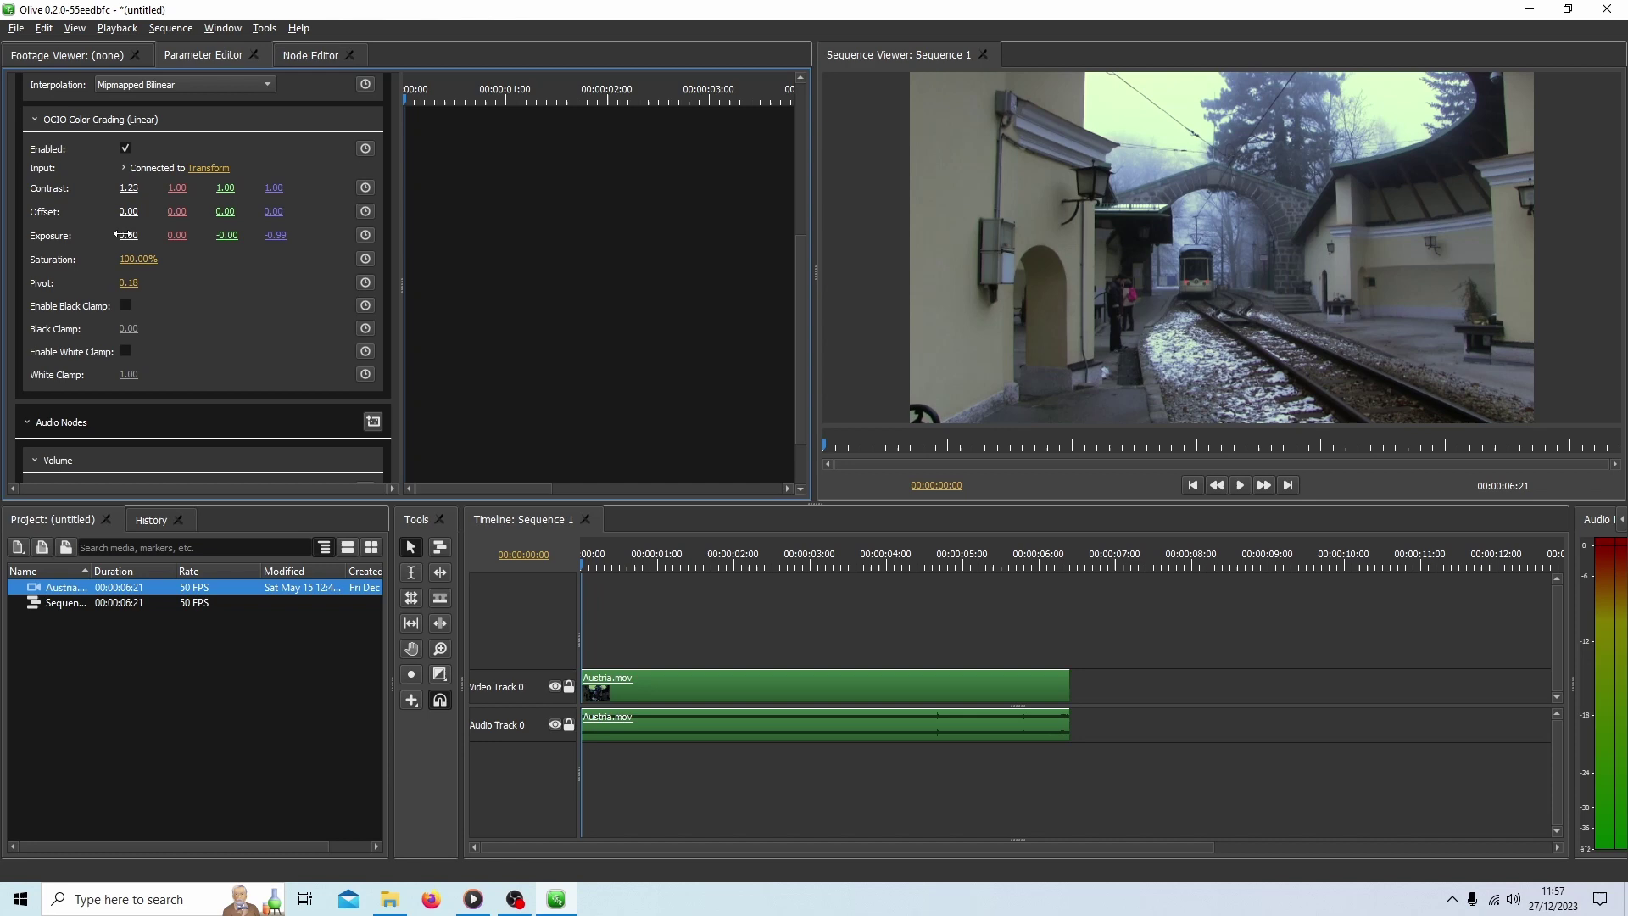
drag(122, 235, 190, 231)
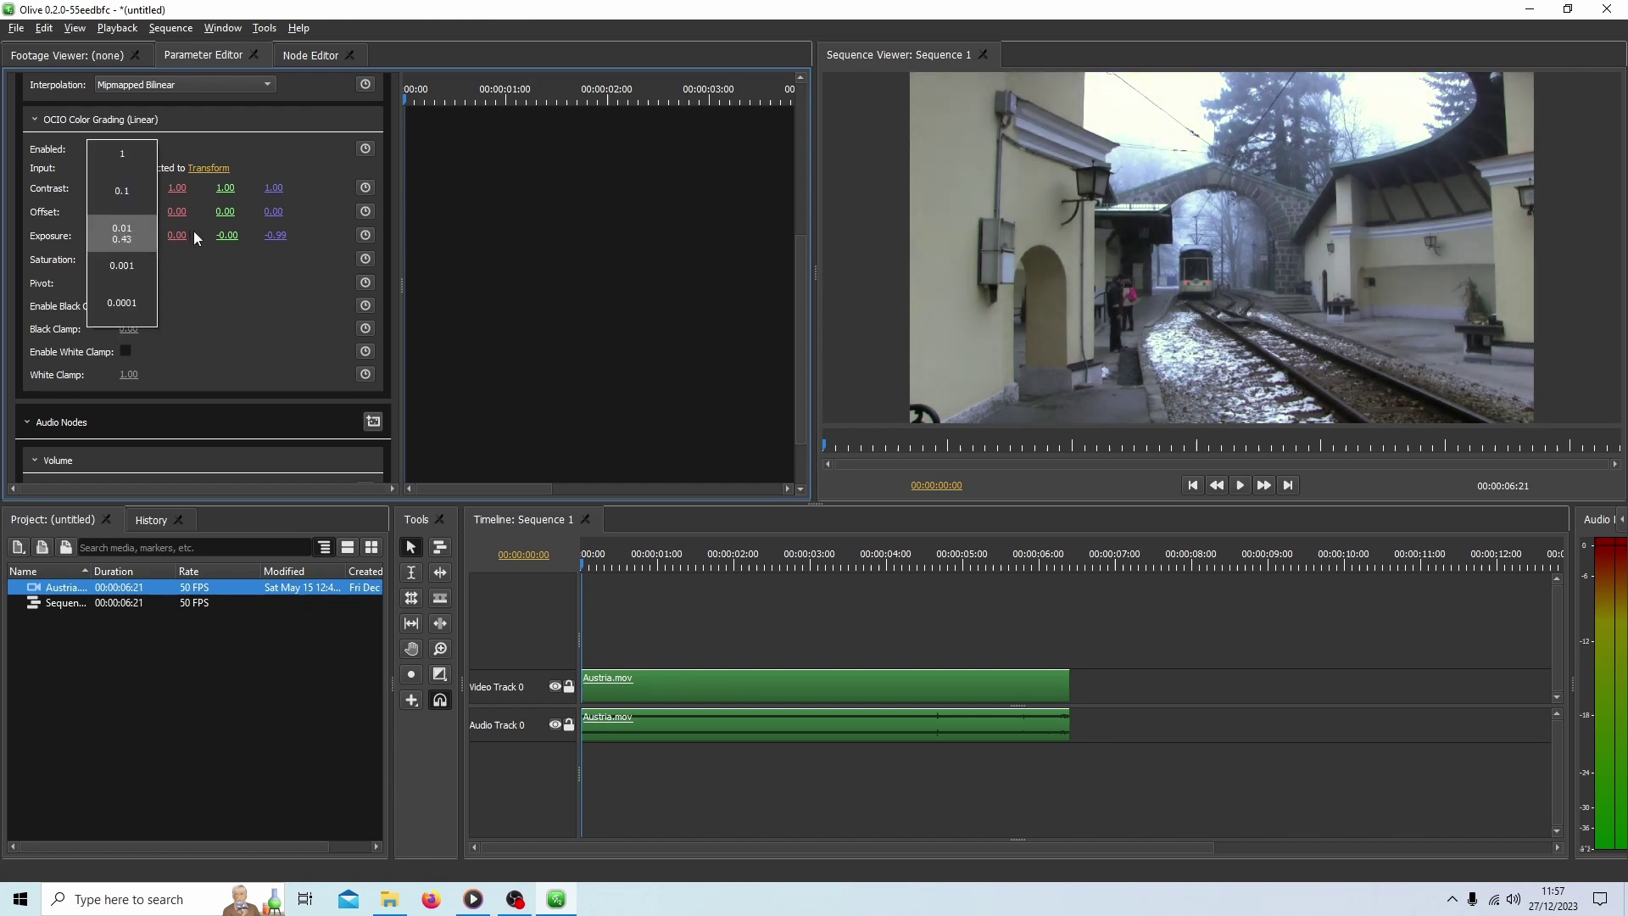
mouse_move(195, 230)
mouse_down()
mouse_move(166, 231)
mouse_move(192, 231)
mouse_up()
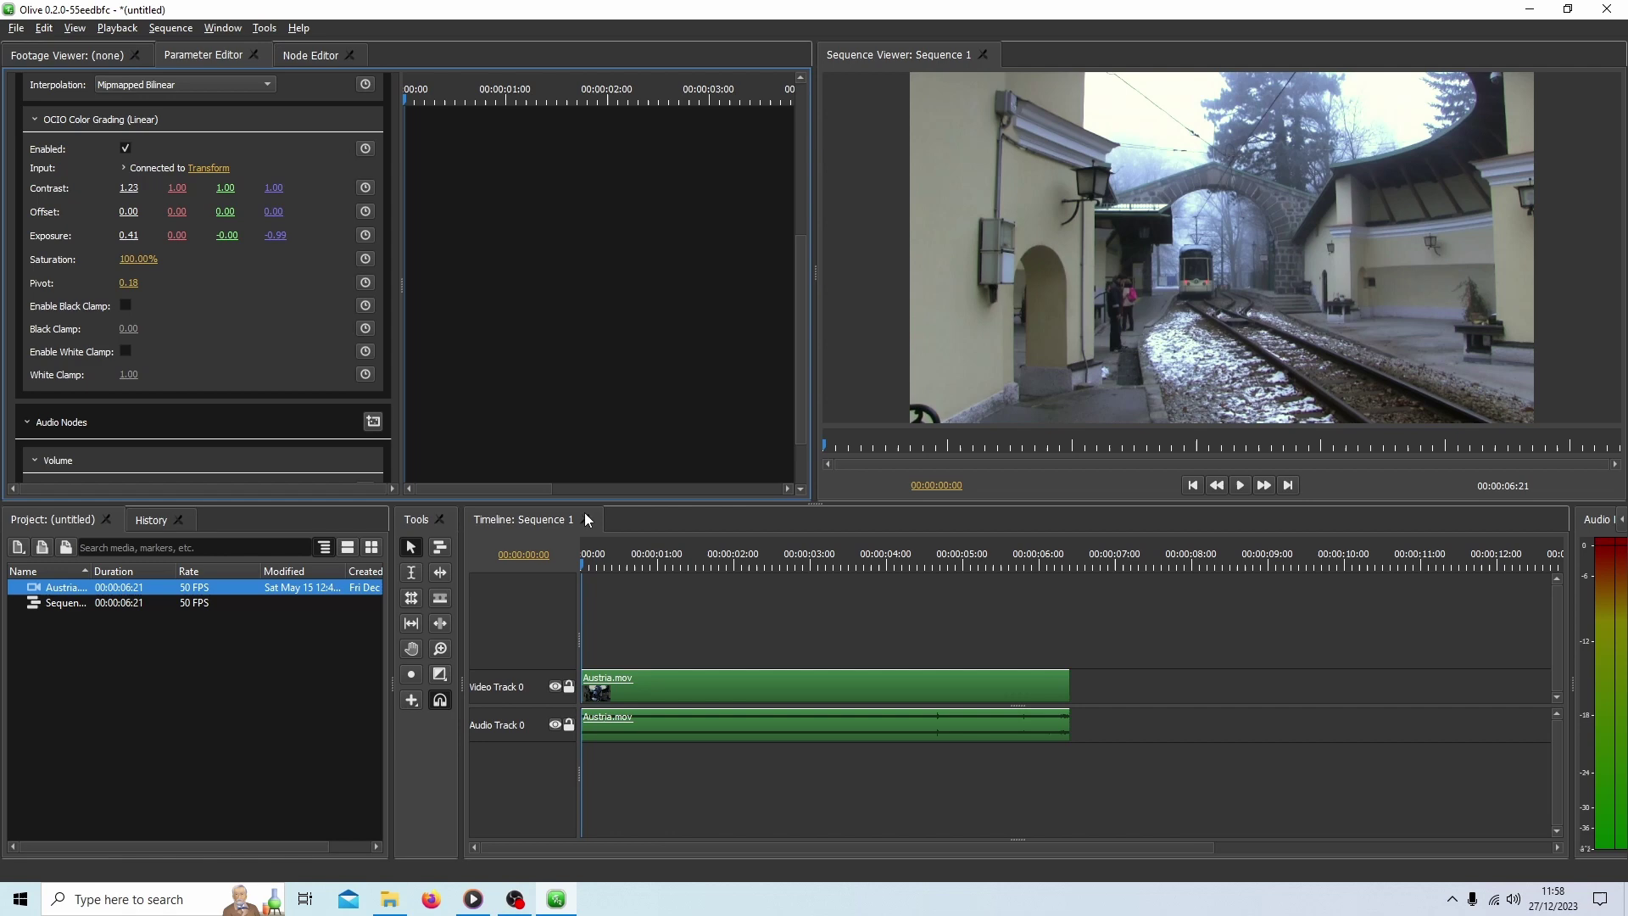
drag(587, 563, 1030, 602)
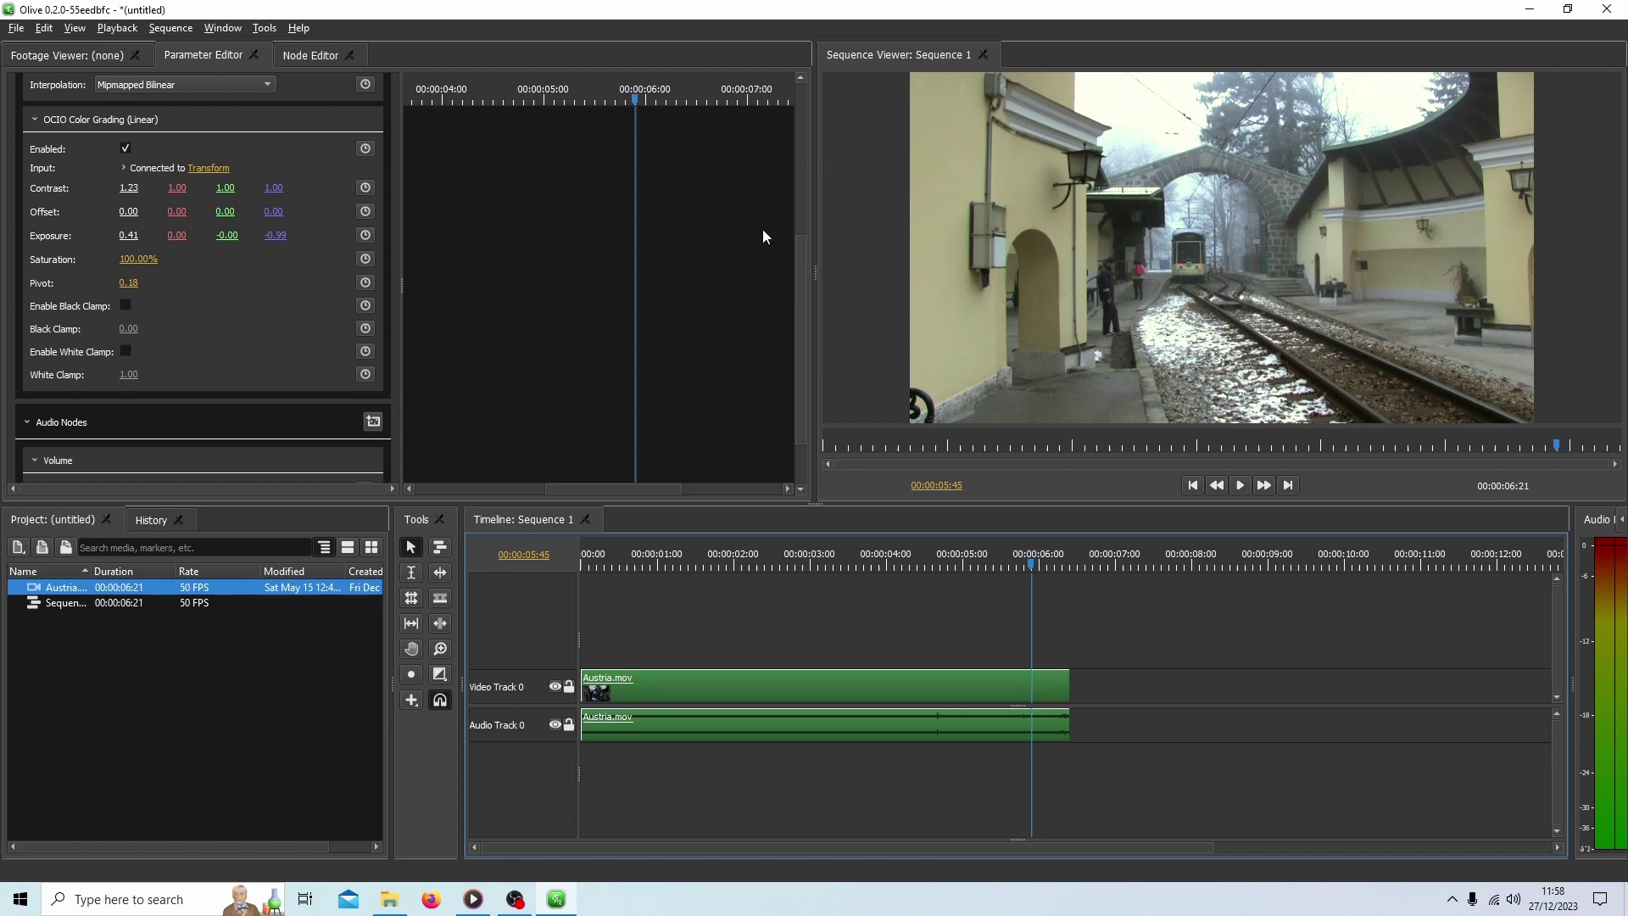
Return the playhead to the first frame of the graded clip.
click(1197, 486)
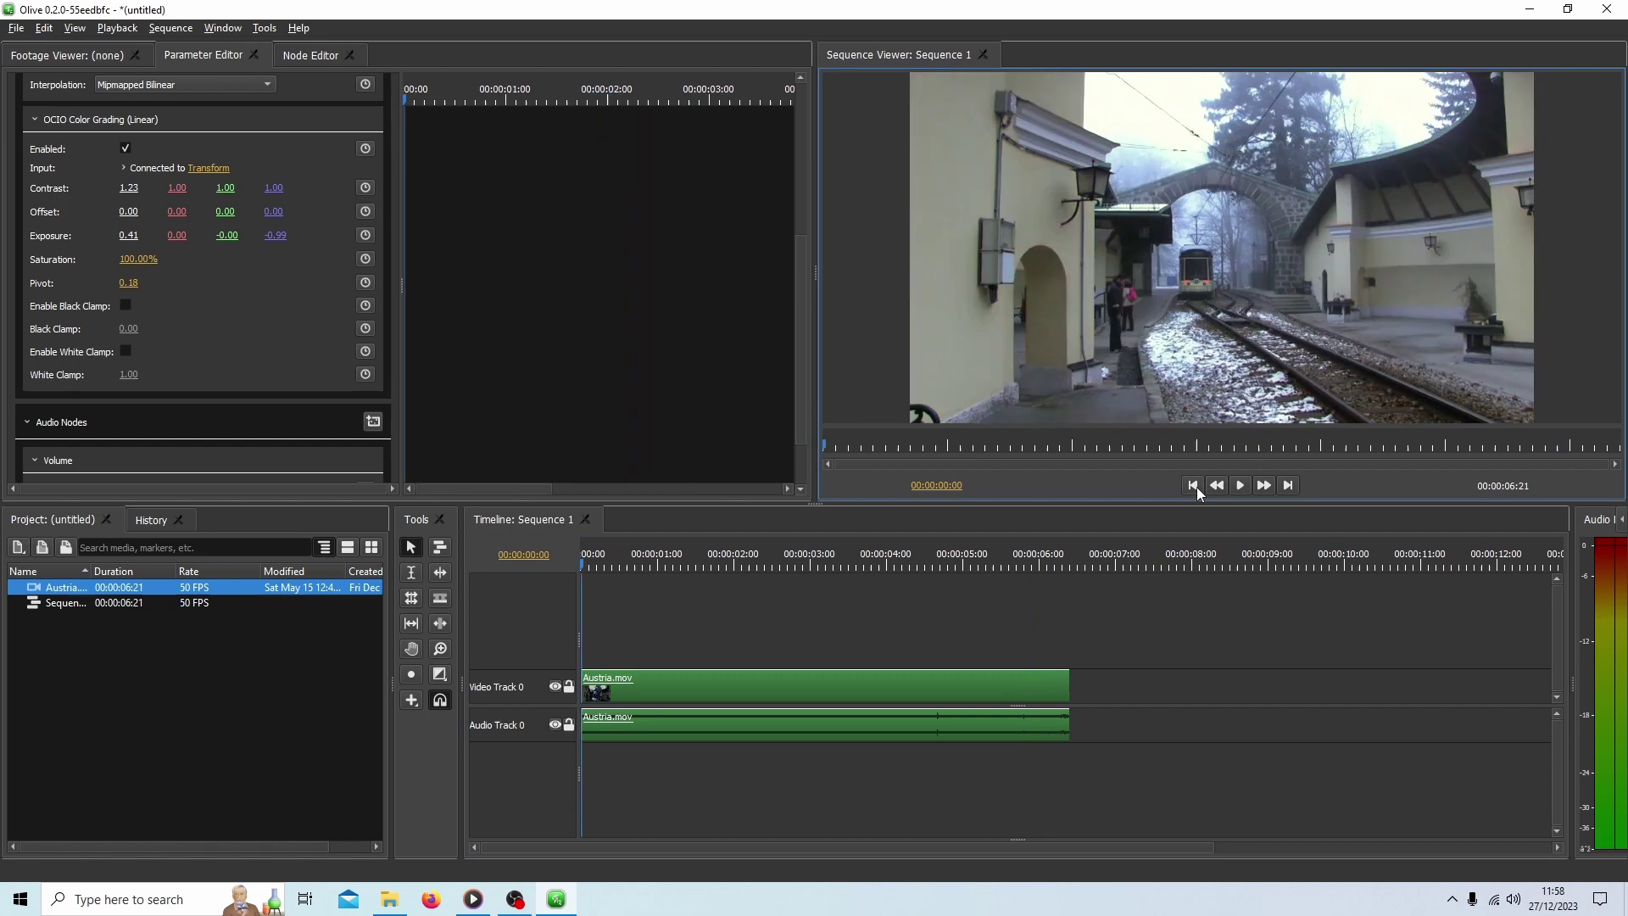
Export Sequence 1 as the MPEG-4 file CG1.mp4 on the Desktop.
click(15, 31)
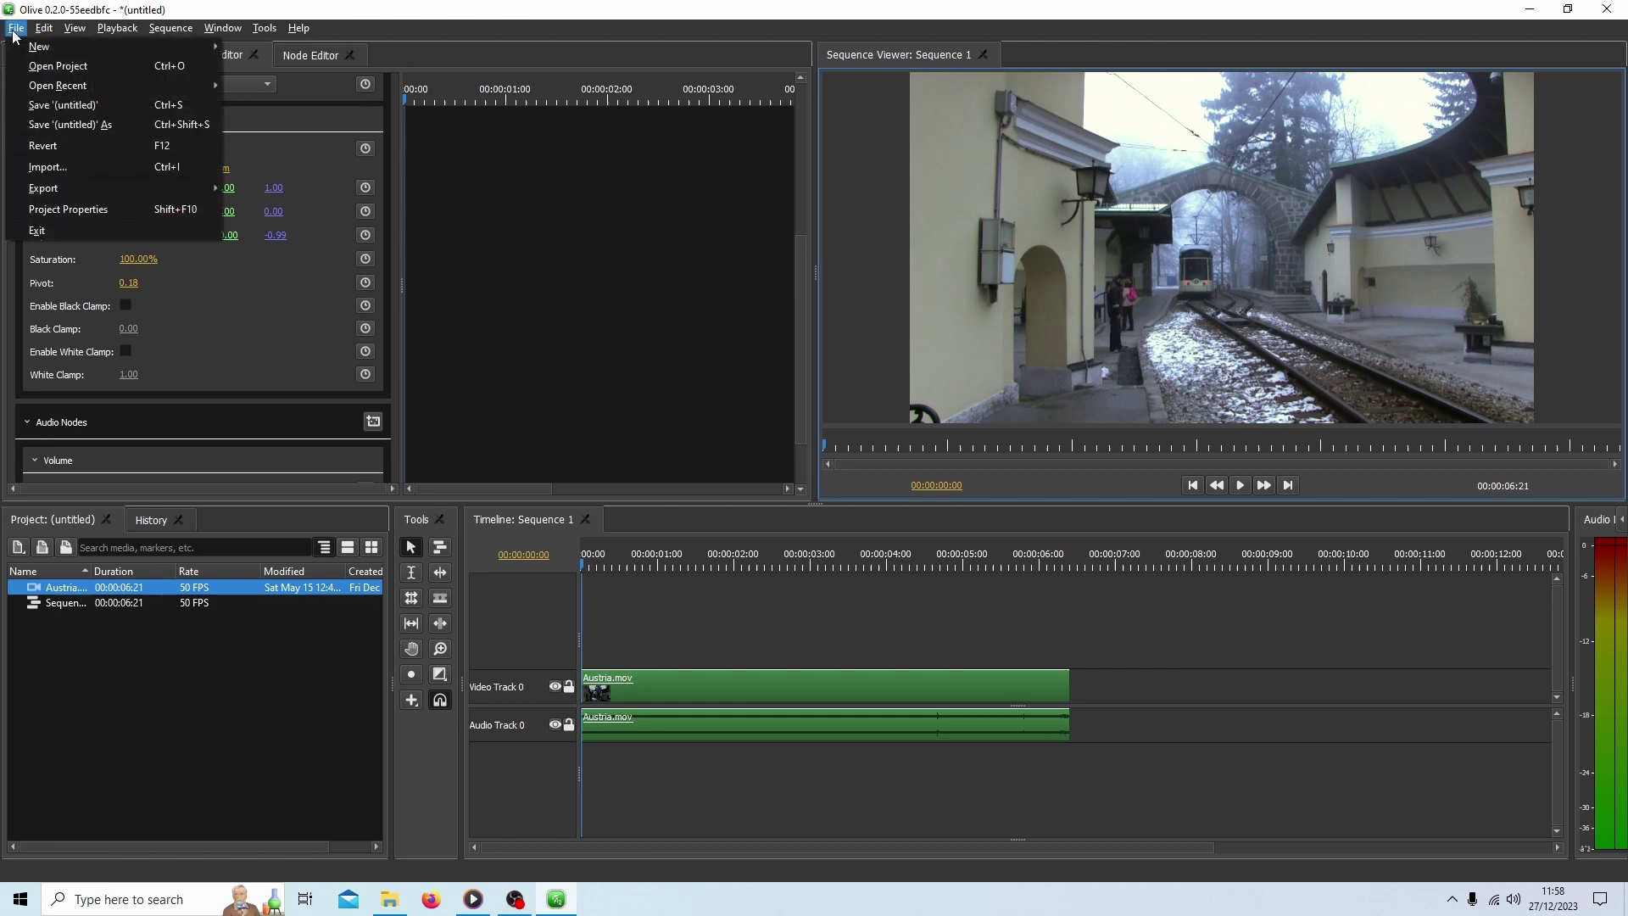
mouse_move(75, 194)
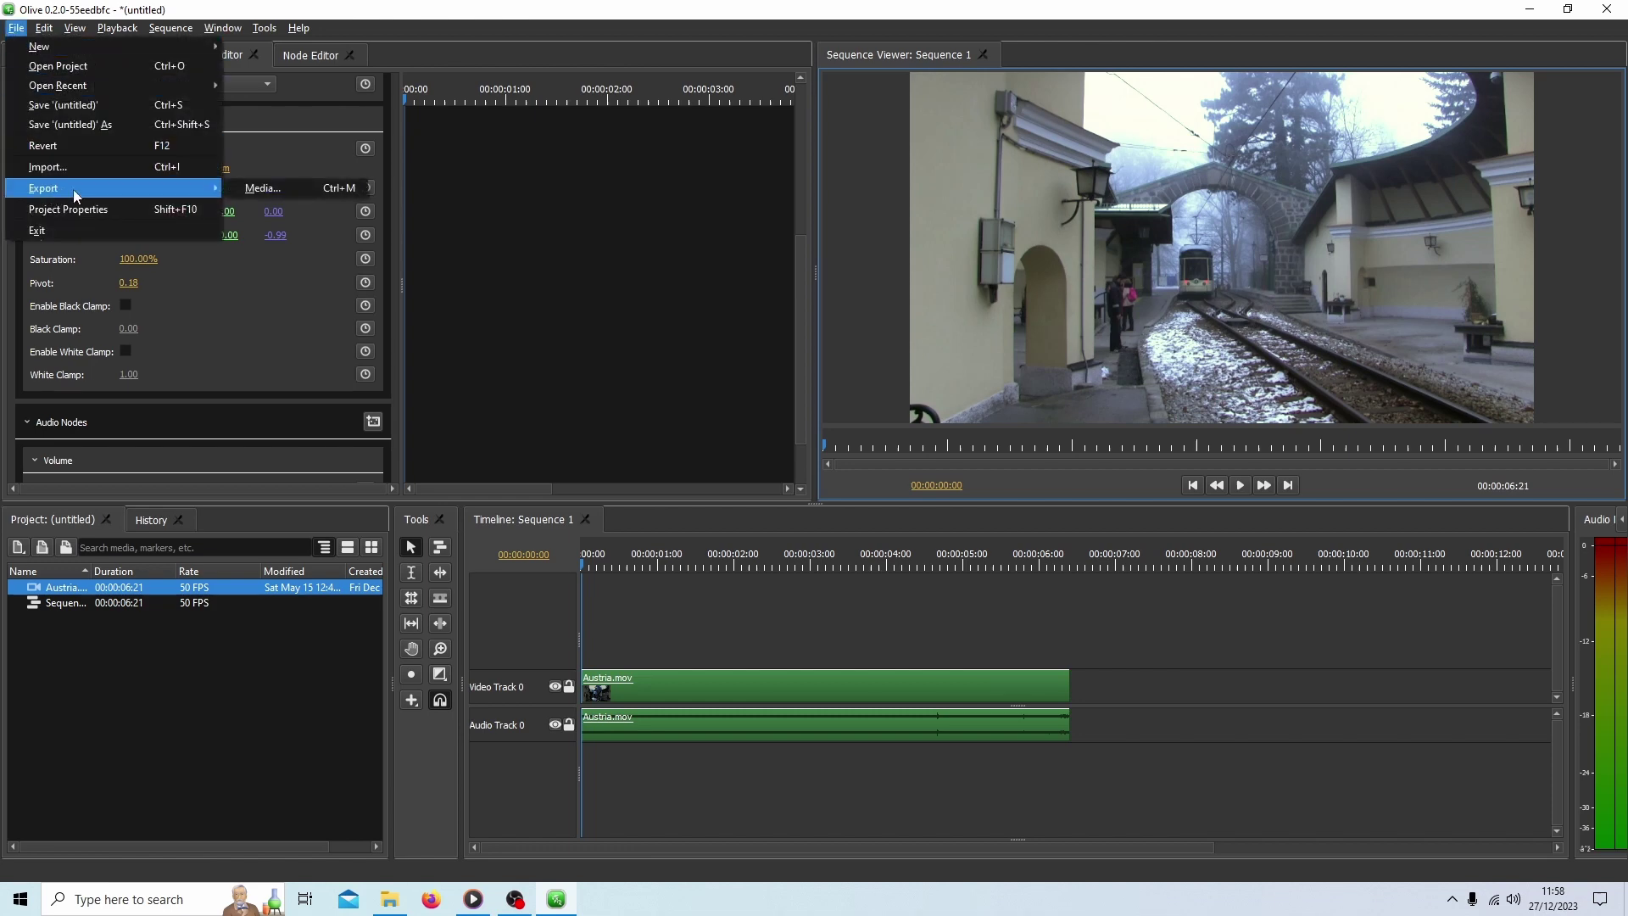
click(261, 190)
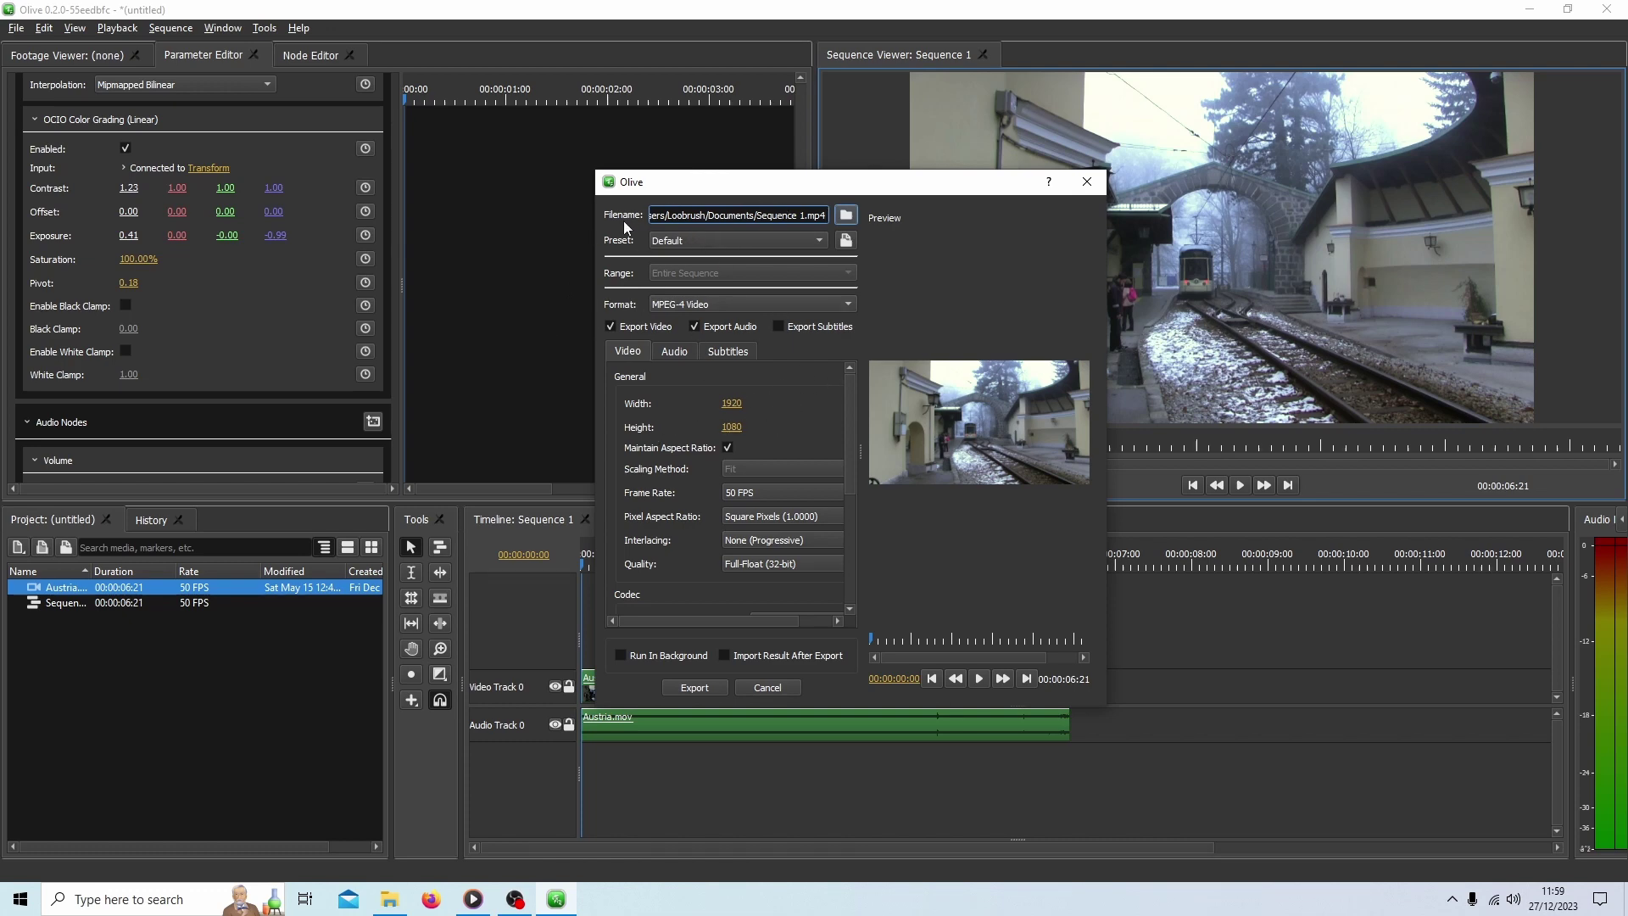
click(848, 215)
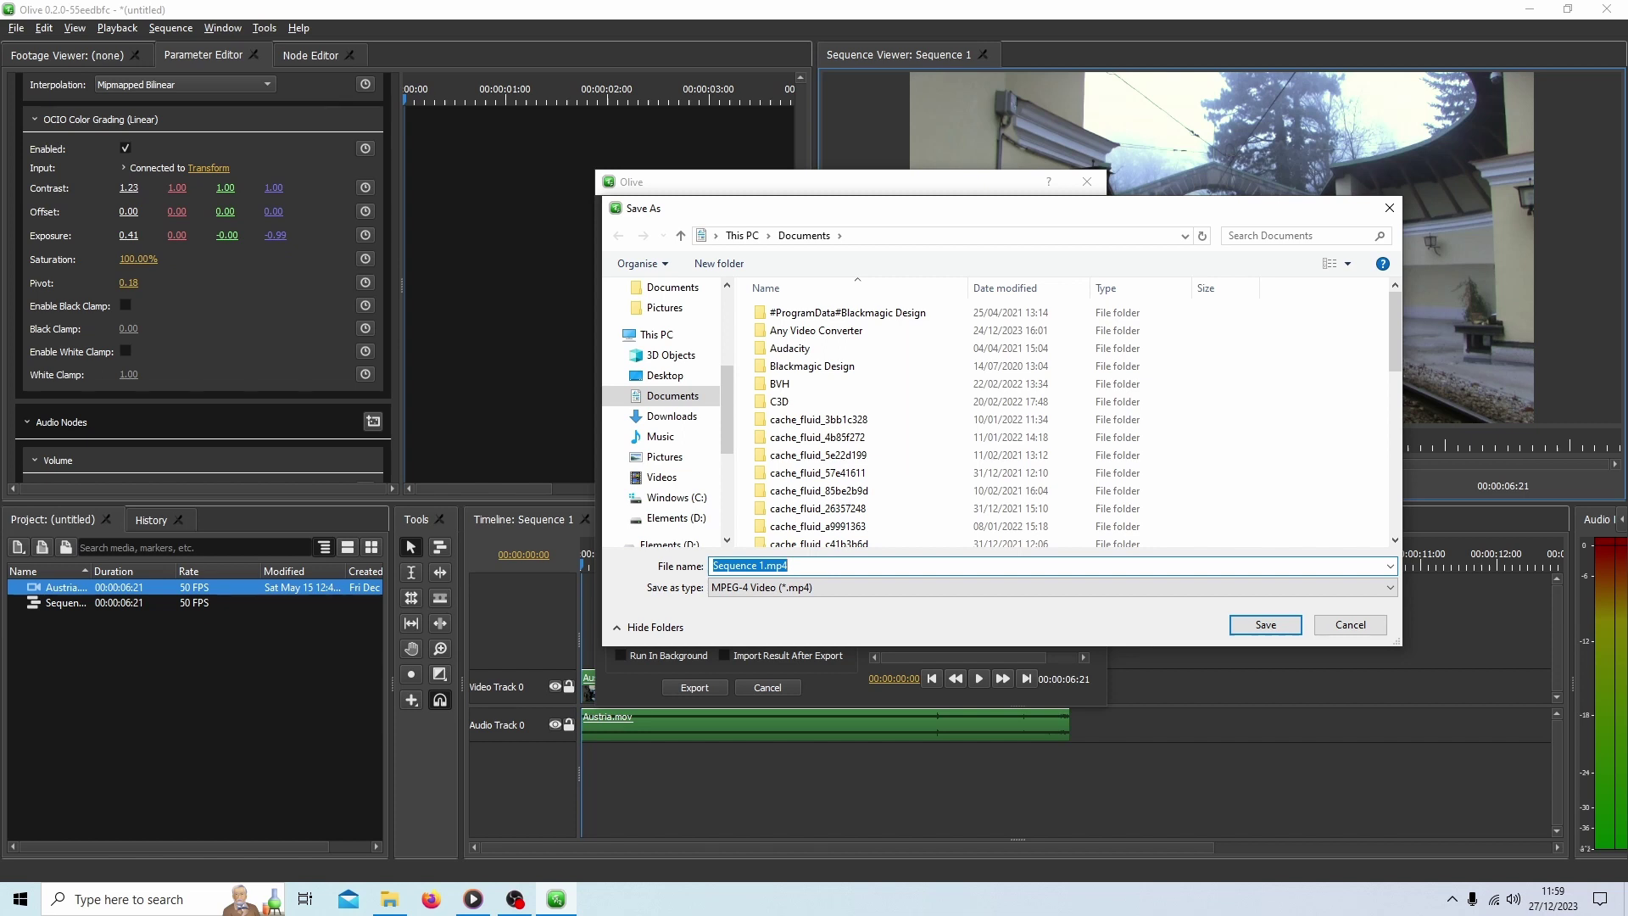
text(CG1)
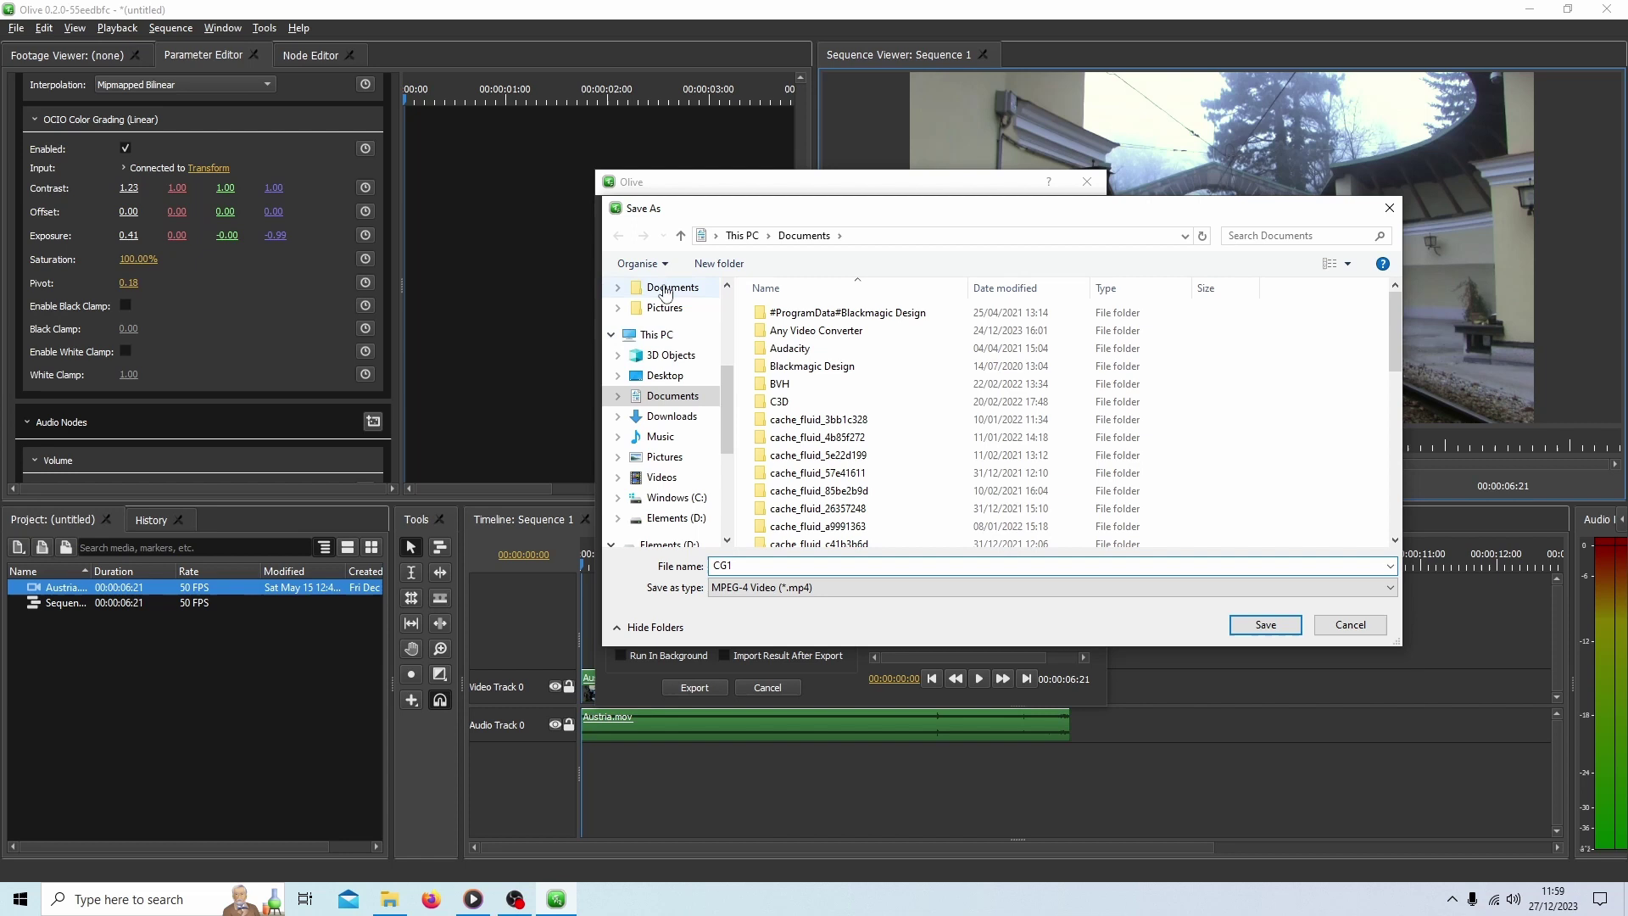
click(664, 375)
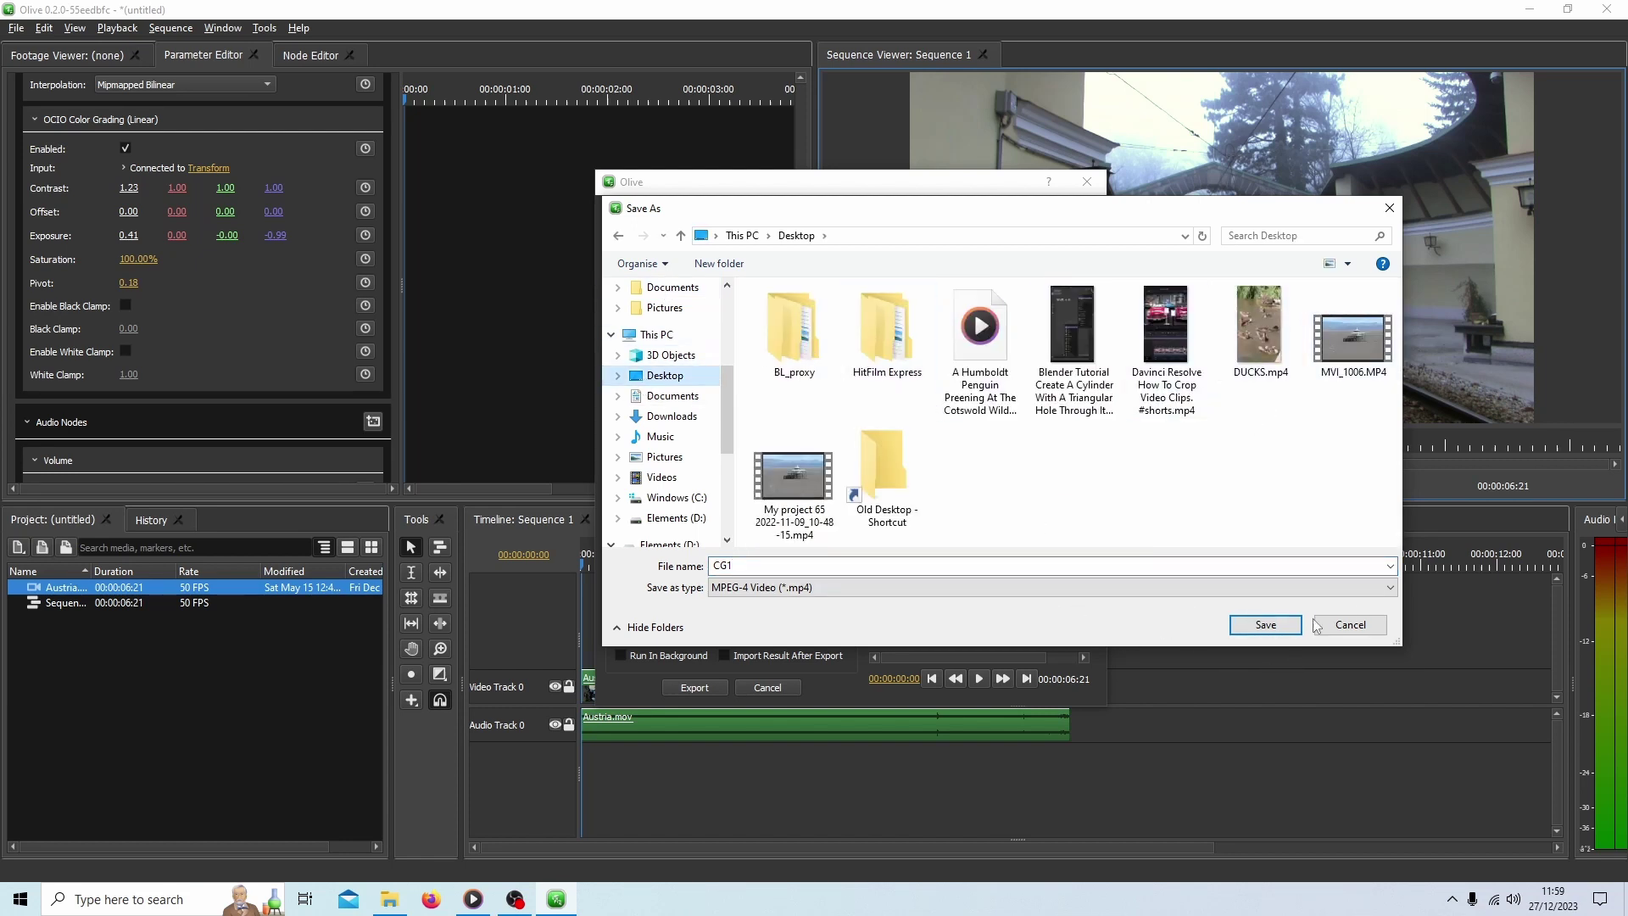
click(1265, 625)
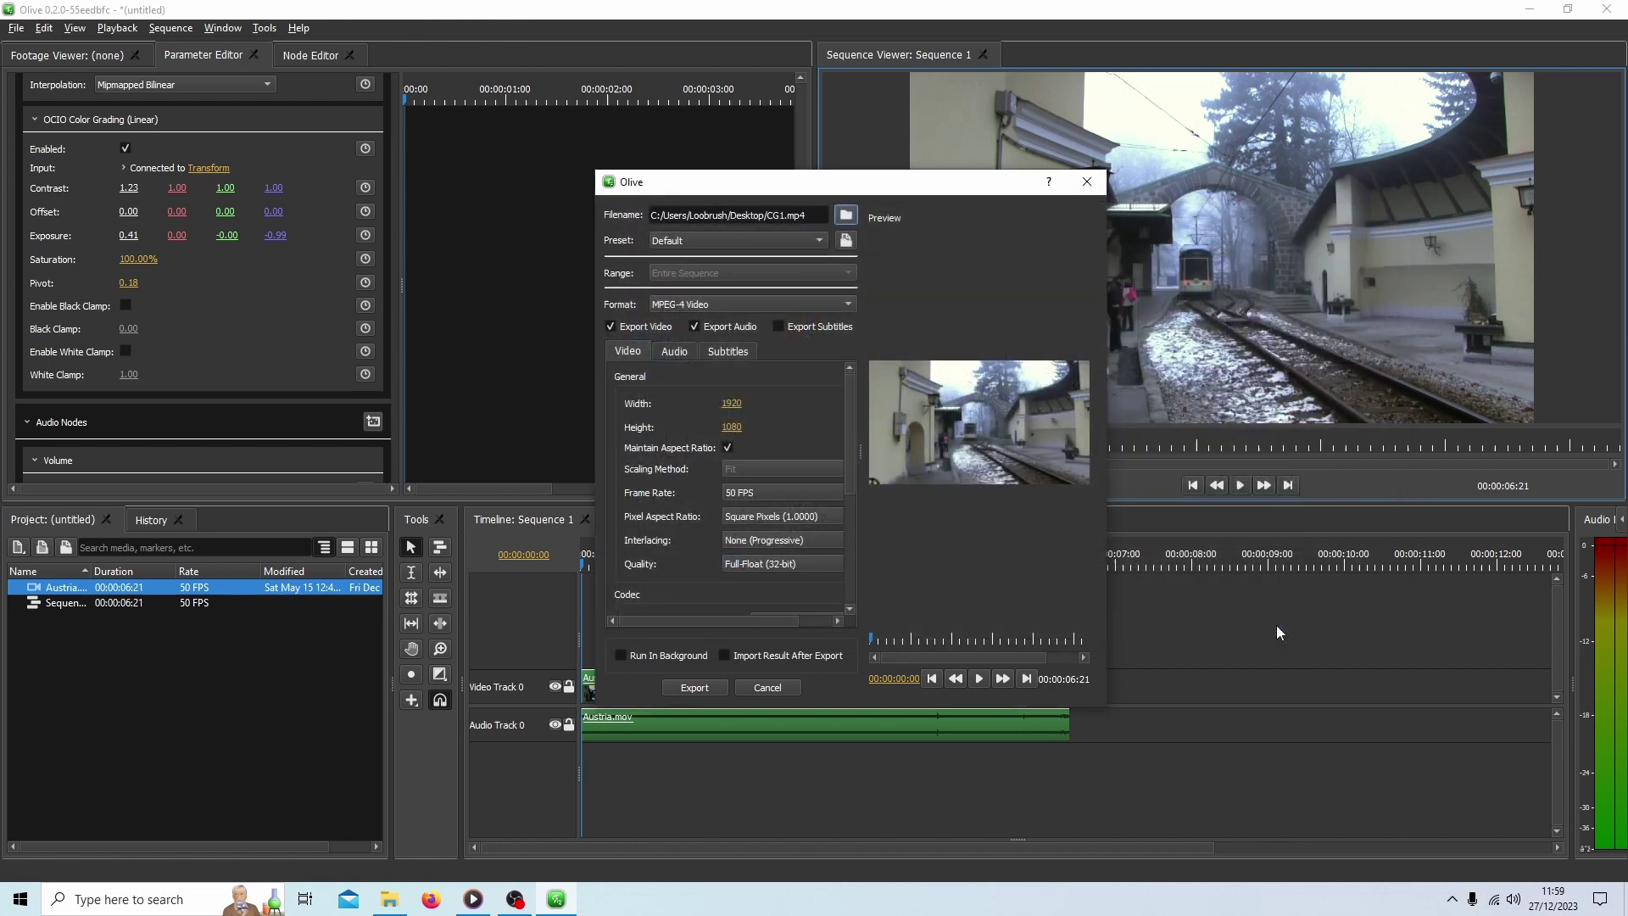
click(700, 687)
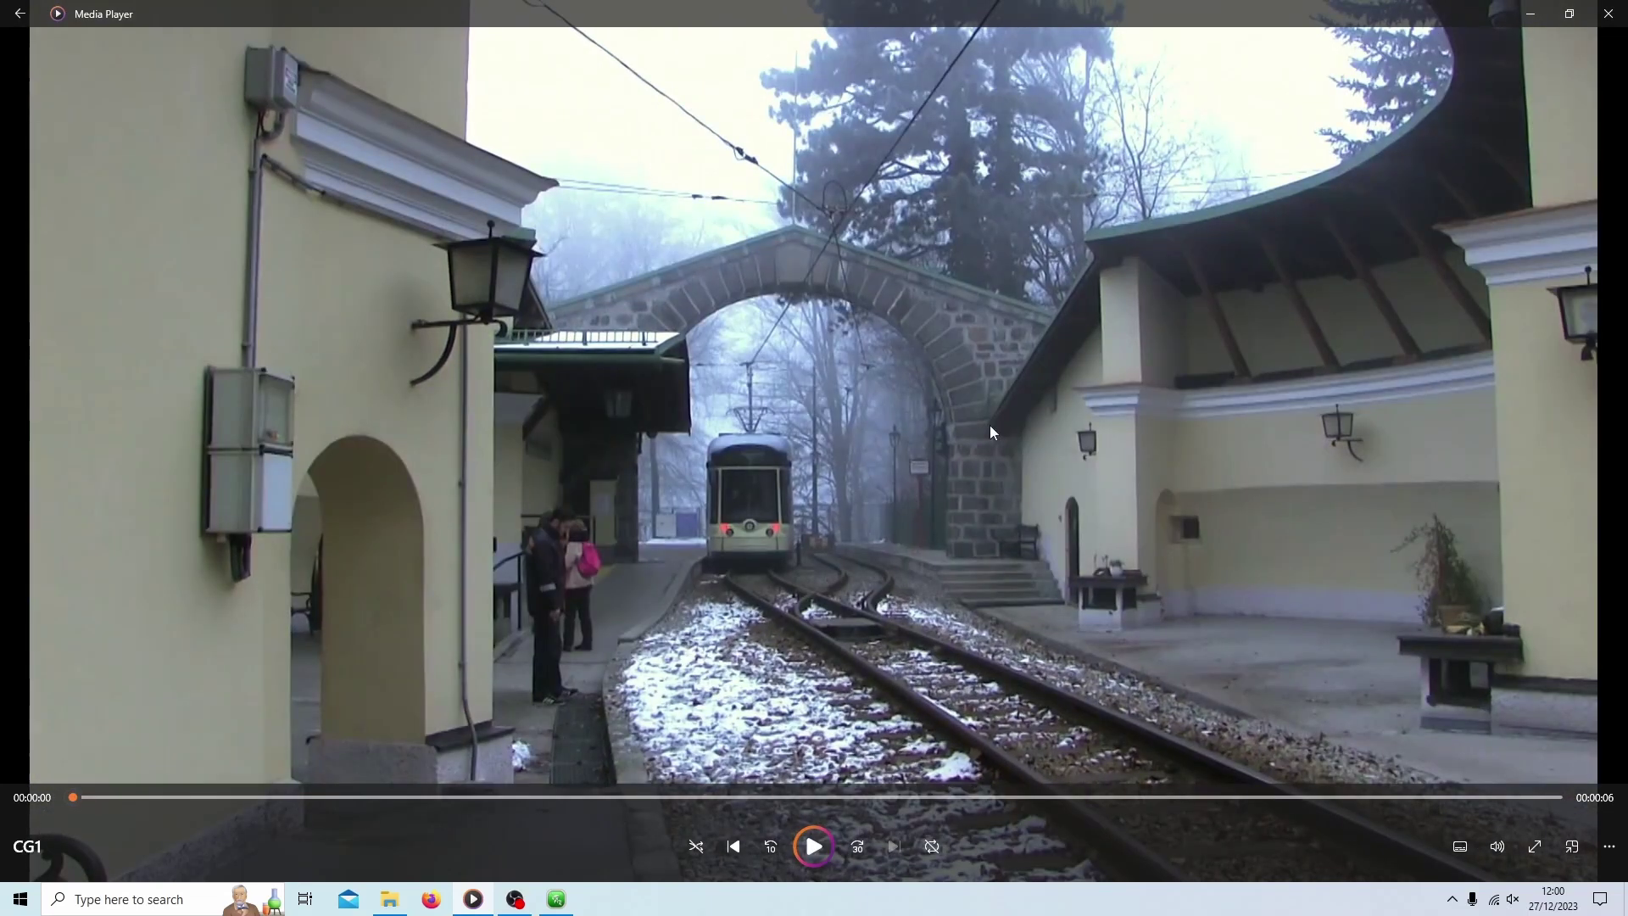
Play the exported CG1.mp4 in Media Player.
click(813, 850)
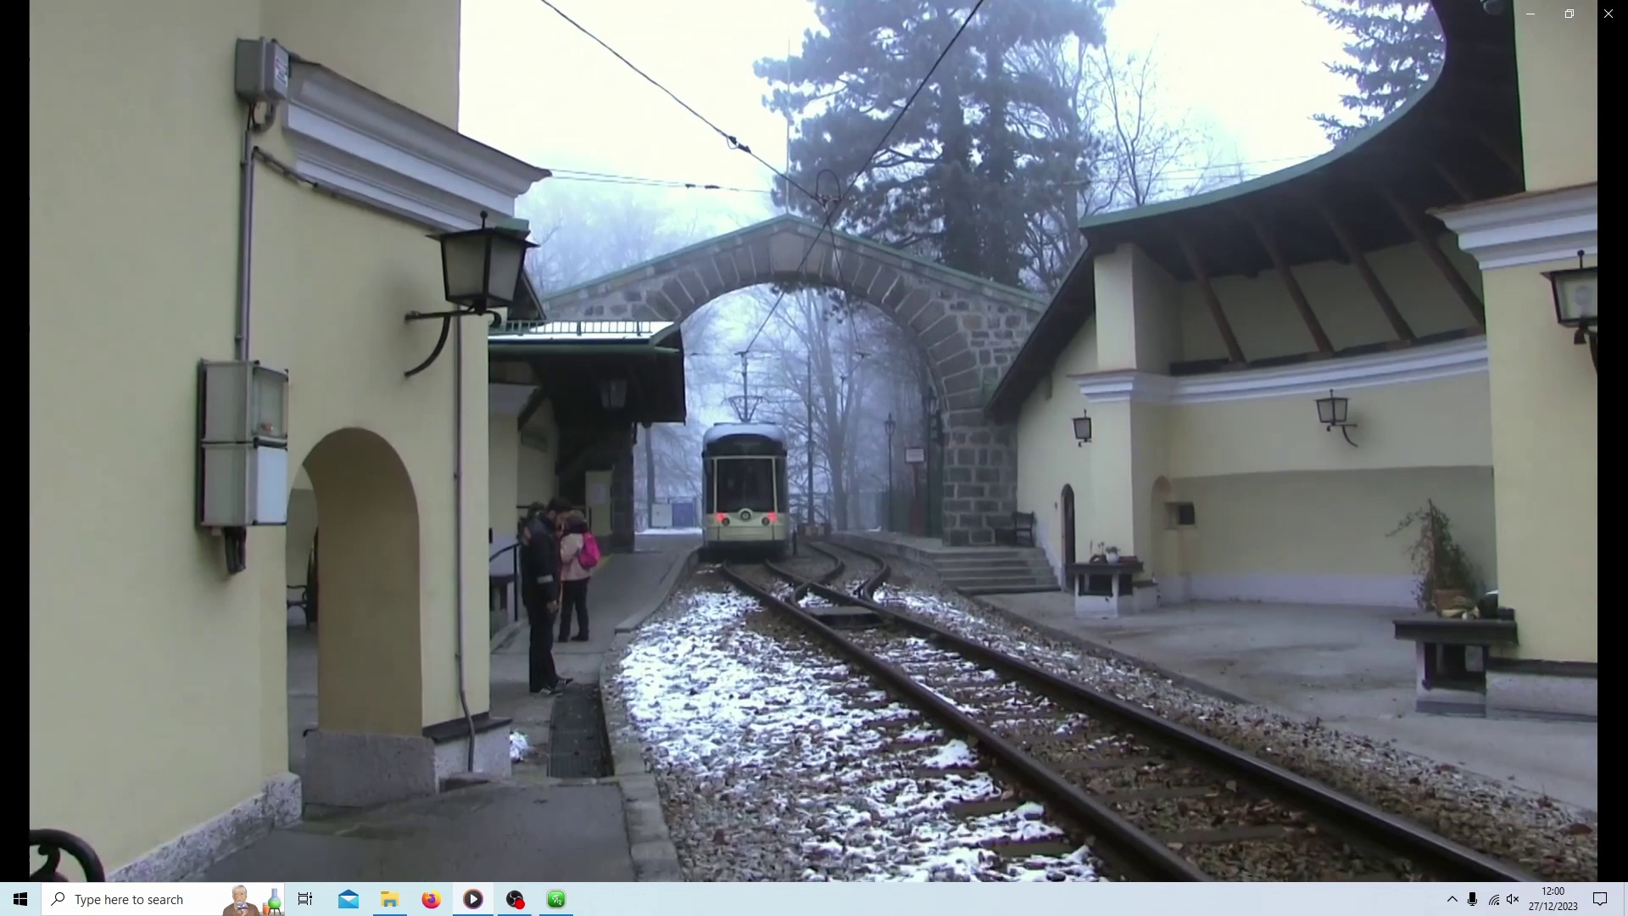